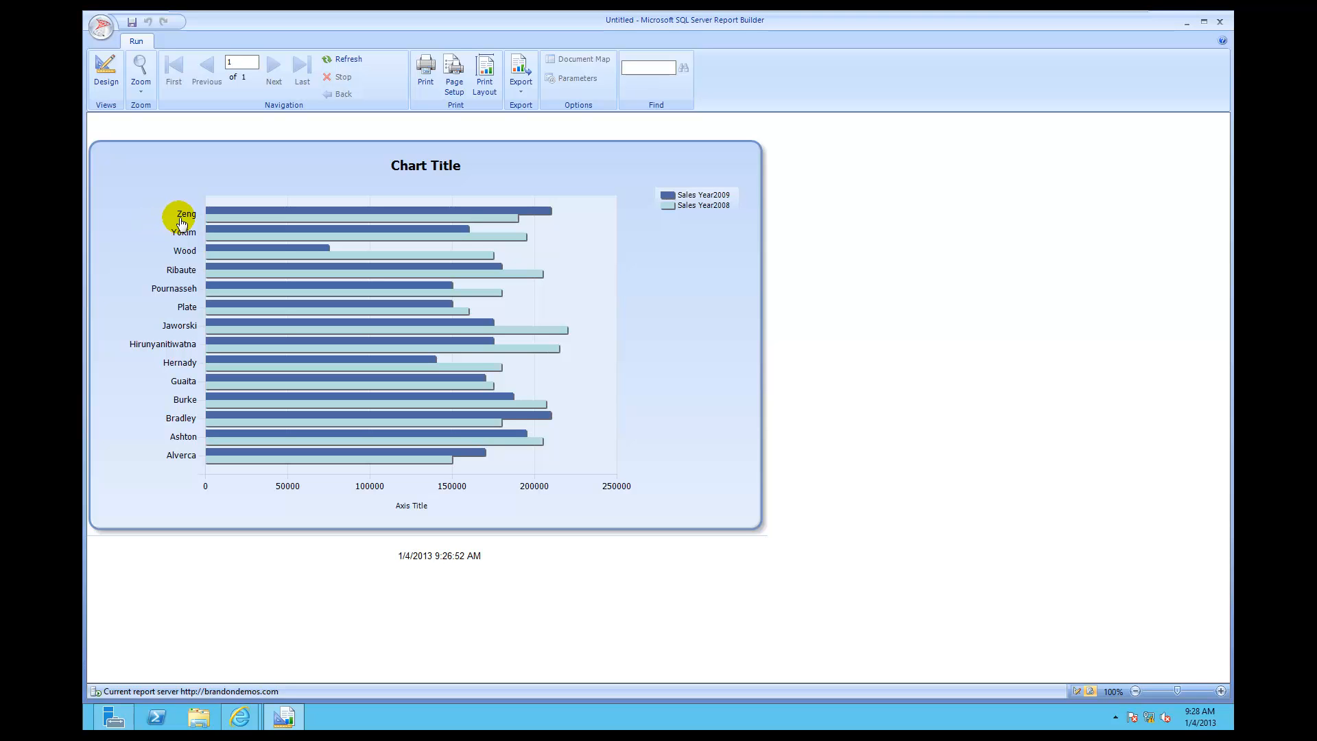
Return the report to design view and open the properties of the chart's LastName category group
{"action": "left_click", "coordinate": [100, 82]}
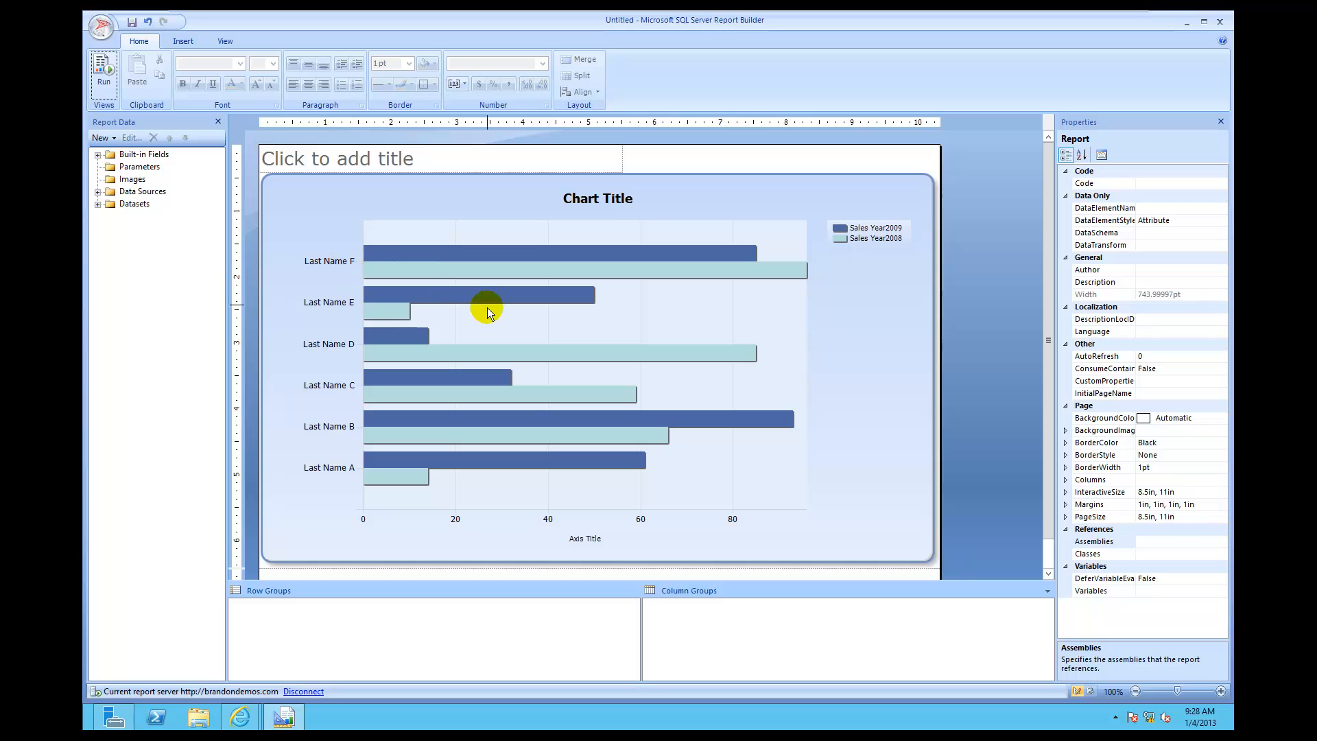
{"action": "left_click", "coordinate": [709, 321]}
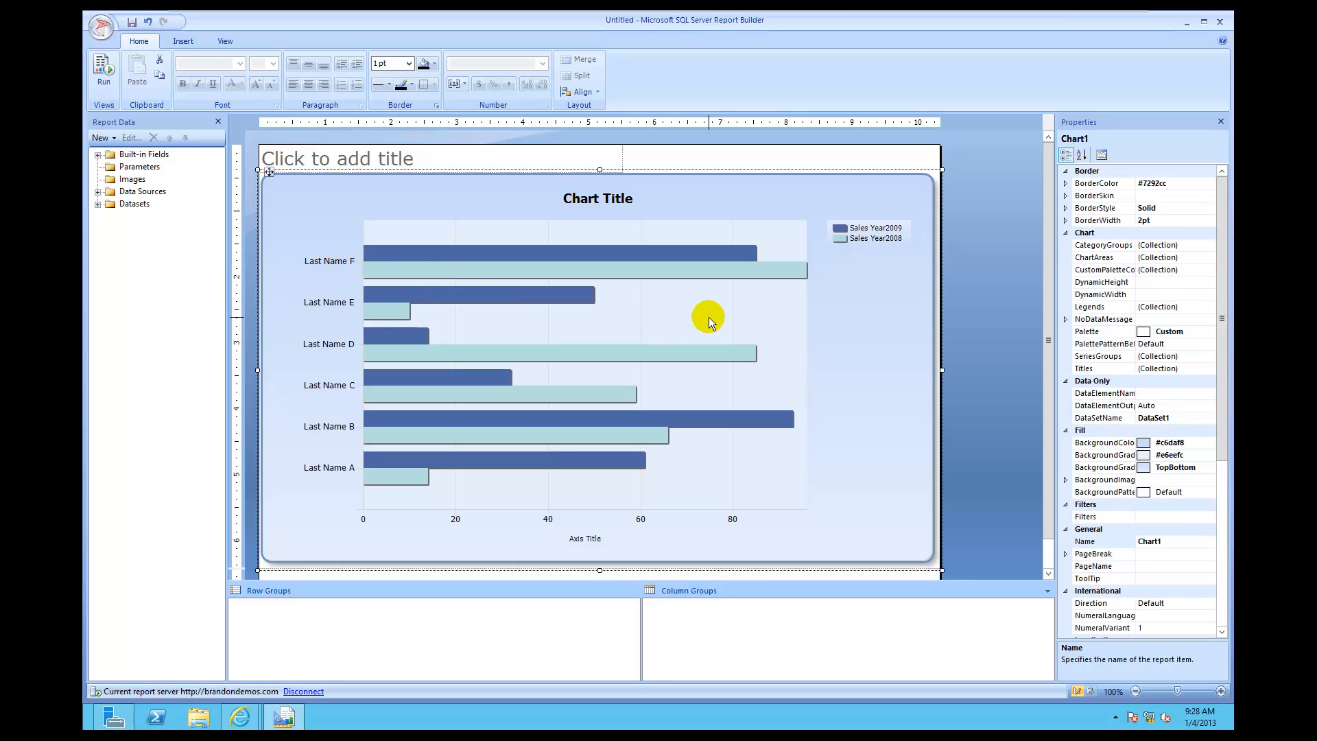
{"action": "left_click", "coordinate": [716, 318]}
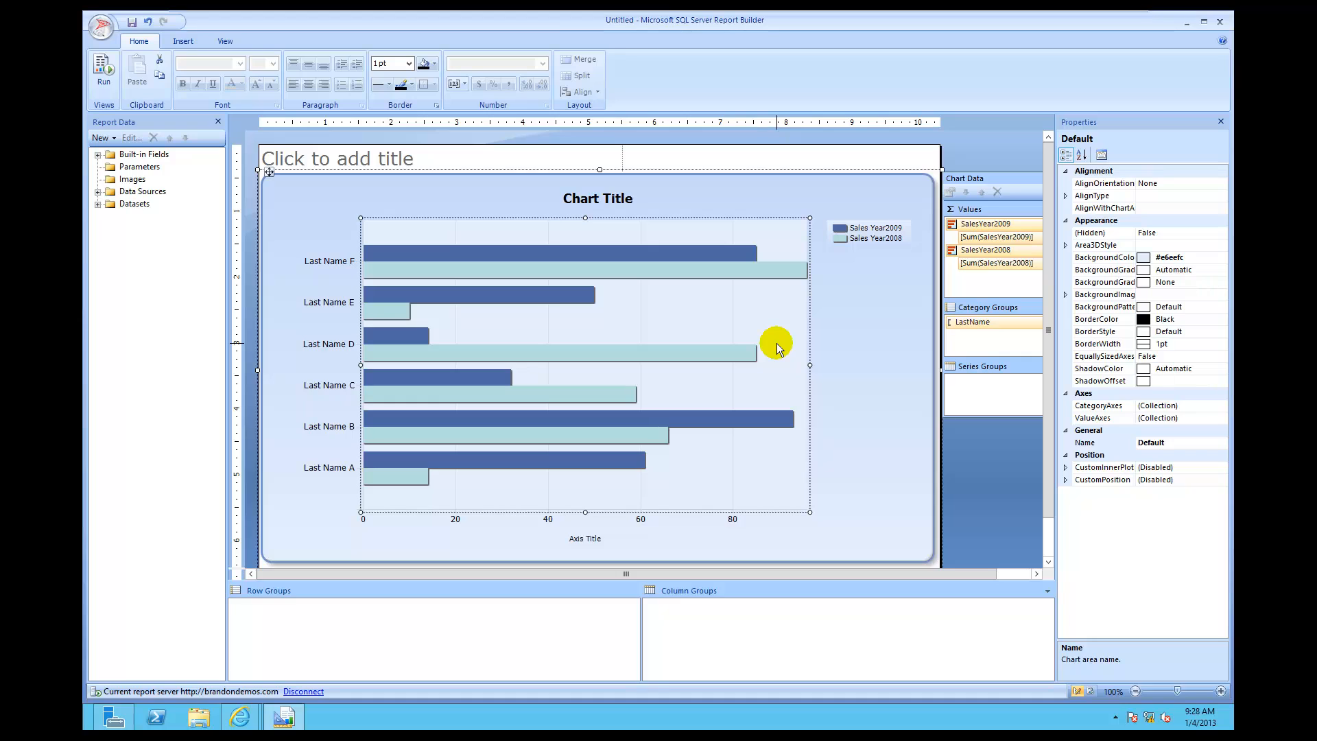
{"action": "left_click", "coordinate": [982, 320]}
{"action": "right_click", "coordinate": [979, 323]}
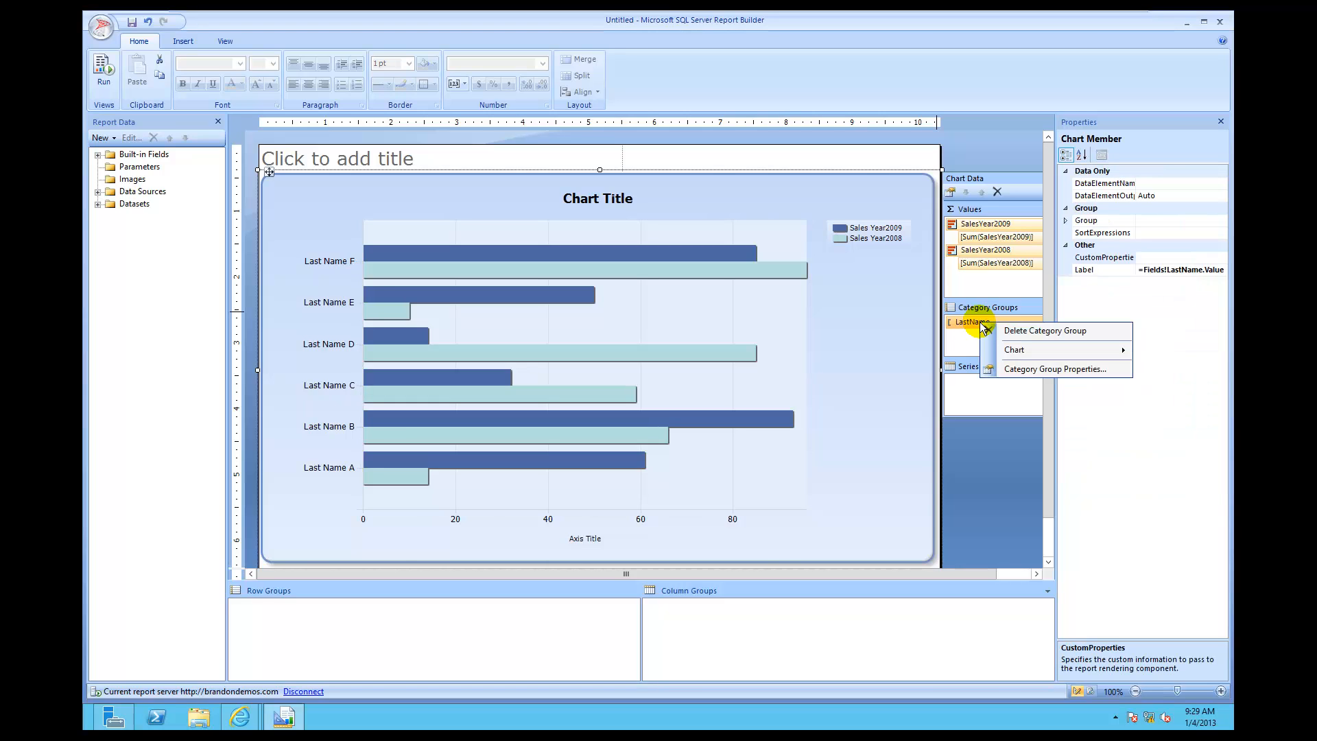
{"action": "left_click", "coordinate": [1007, 371]}
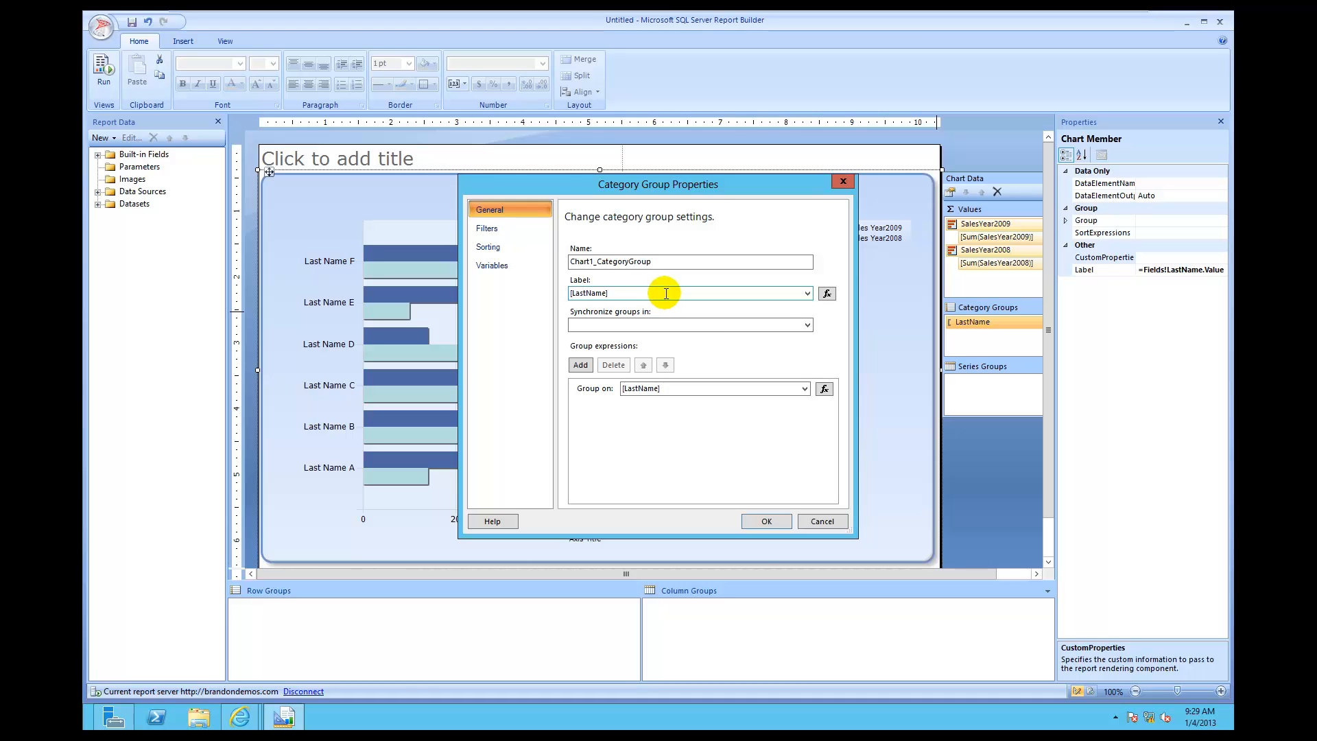
Set the category group's label expression to =Fields!LastName.Value & ", " & Fields!FirstName.Value and run the report
{"action": "left_click", "coordinate": [826, 294]}
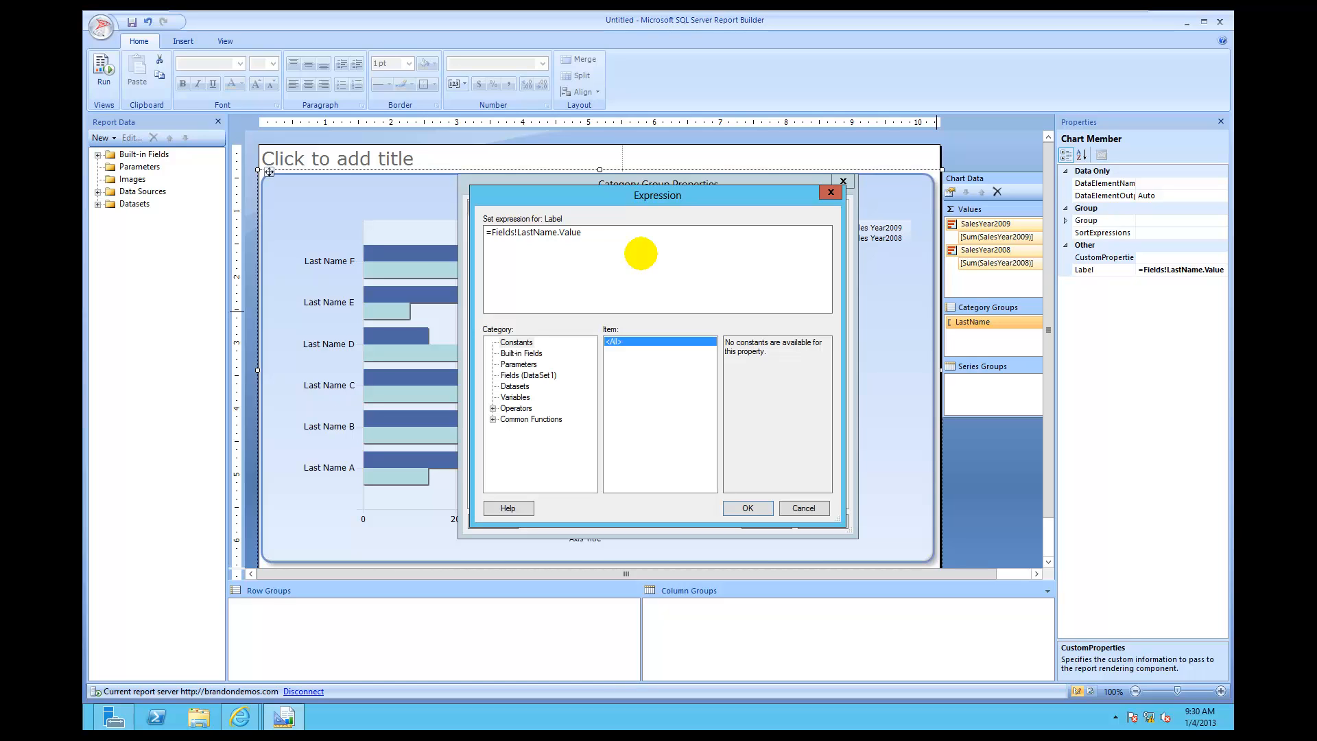
{"action": "type", "text": "&"}
{"action": "type", "text": "\", \""}
{"action": "type", "text": "& Fields!FirstName.Value"}
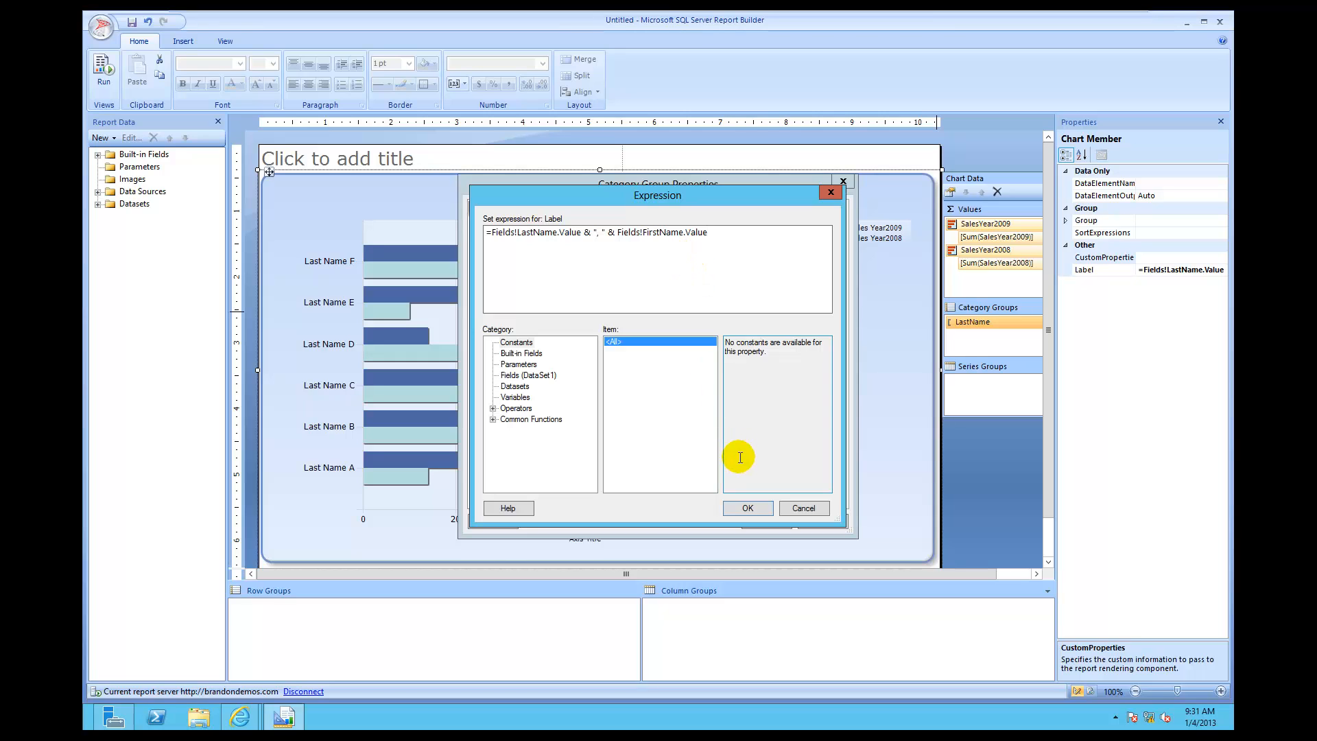
{"action": "left_click", "coordinate": [740, 511]}
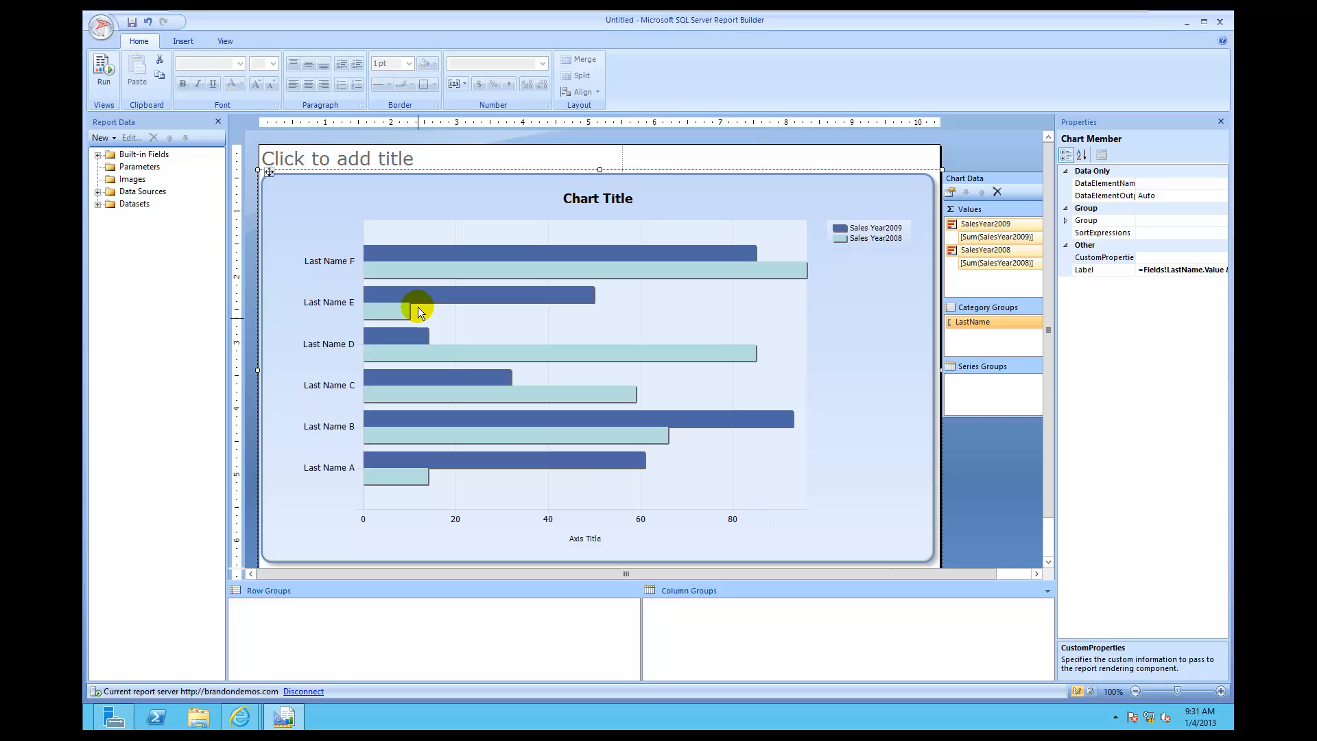
{"action": "left_click", "coordinate": [108, 72]}
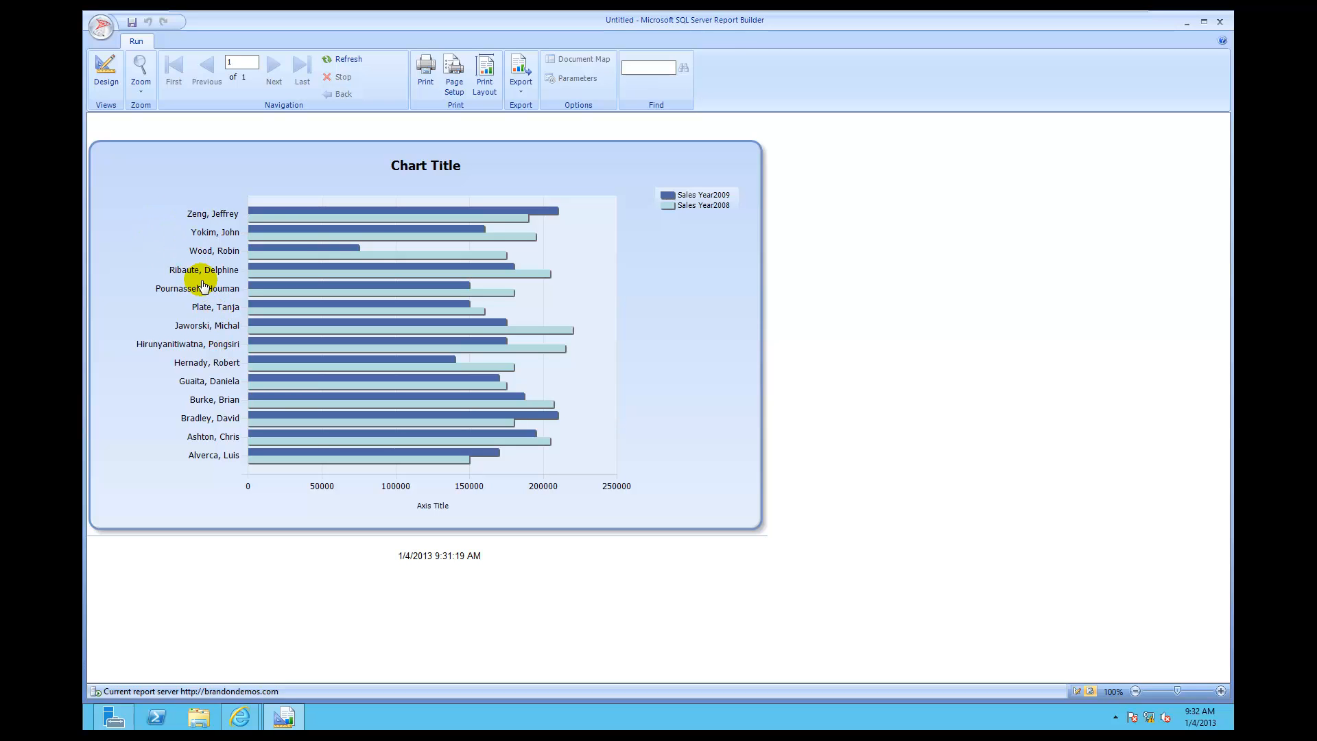
Go back to design view and open the sorting options of the chart's LastName category group
{"action": "left_click", "coordinate": [104, 80]}
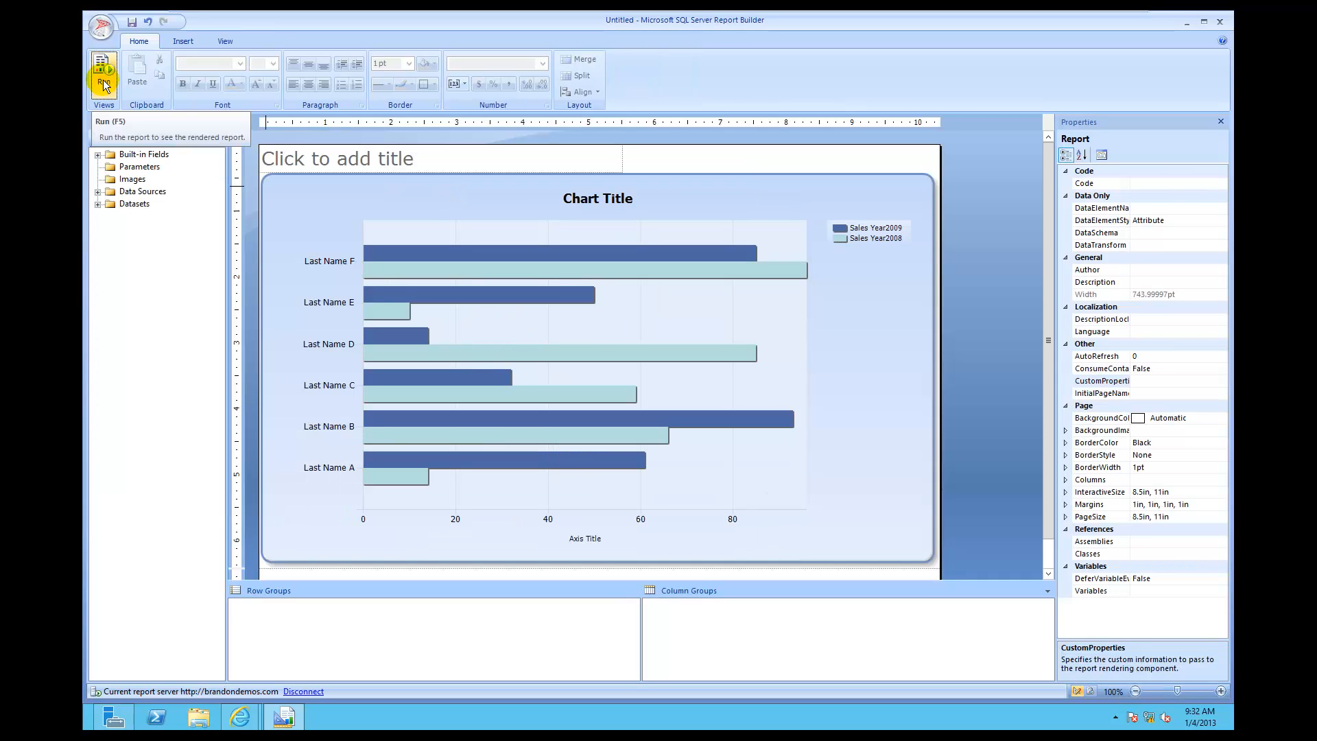
{"action": "left_click", "coordinate": [646, 326]}
{"action": "left_click", "coordinate": [646, 326]}
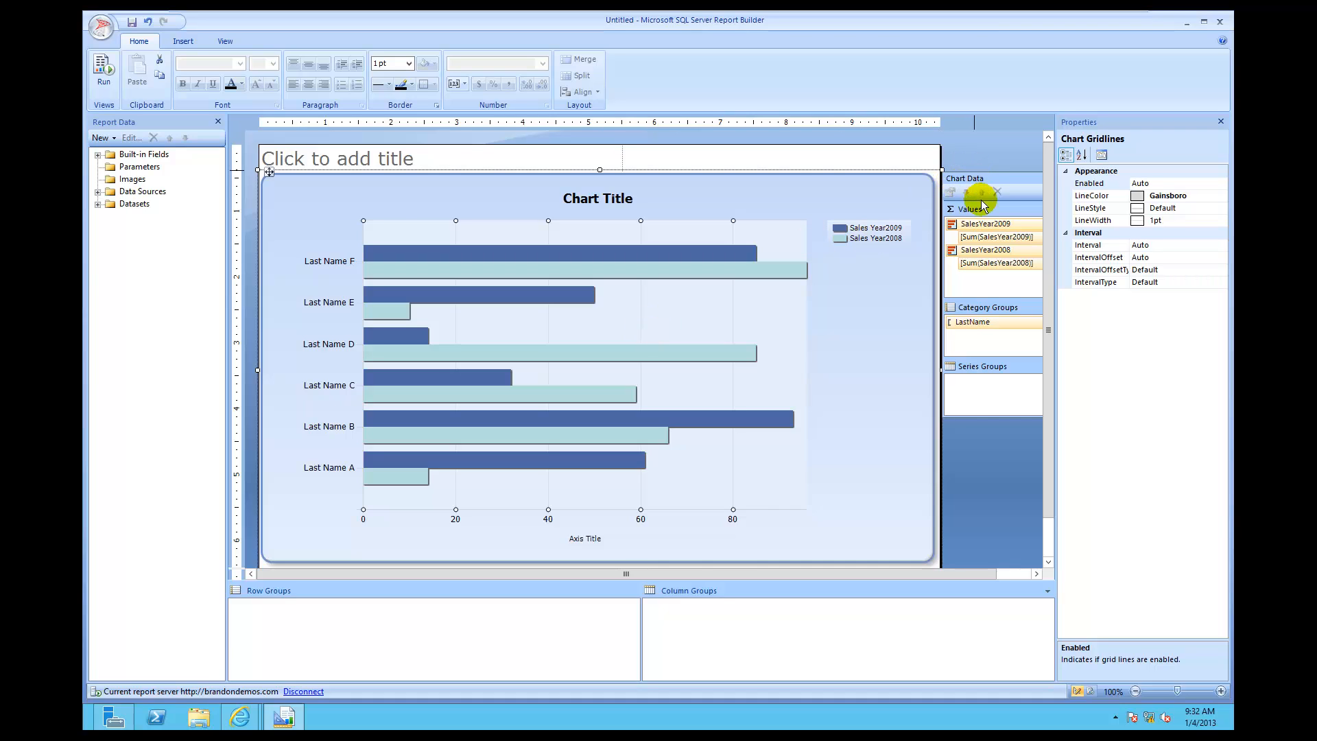
{"action": "left_click", "coordinate": [987, 325]}
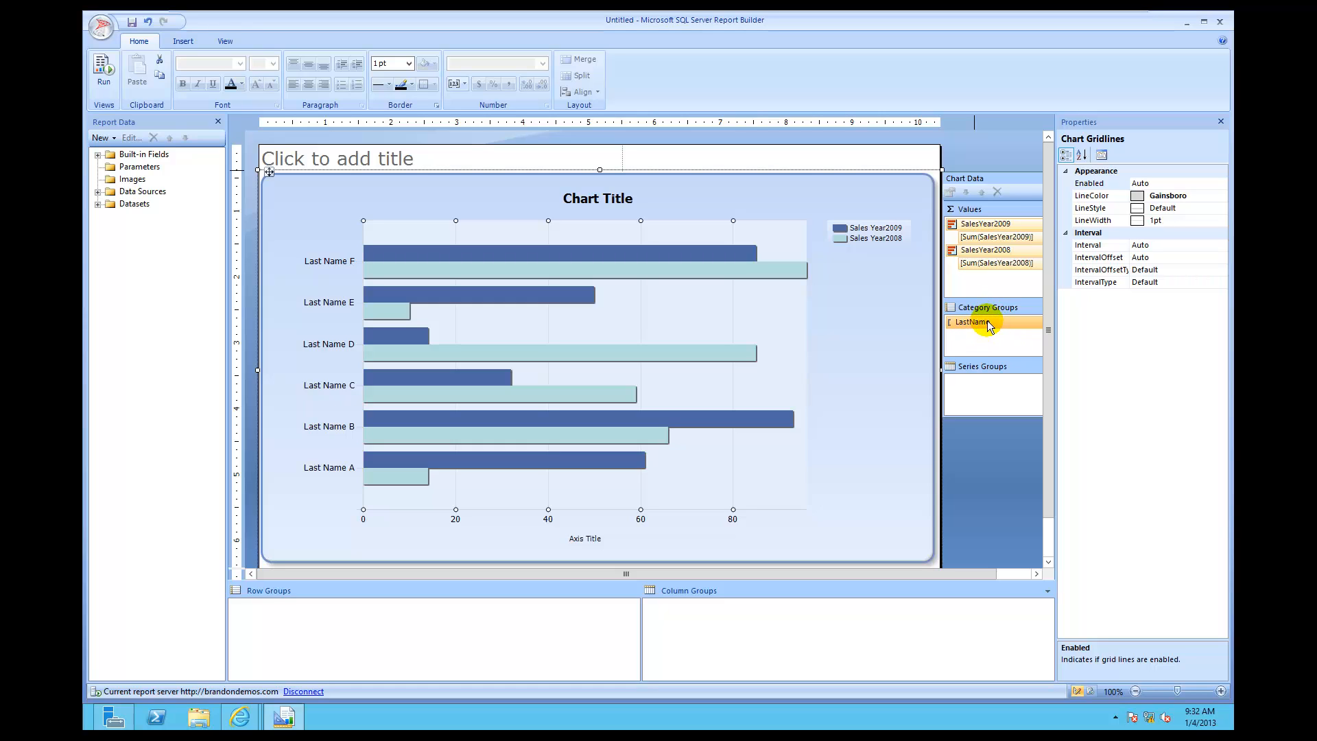
{"action": "right_click", "coordinate": [988, 324]}
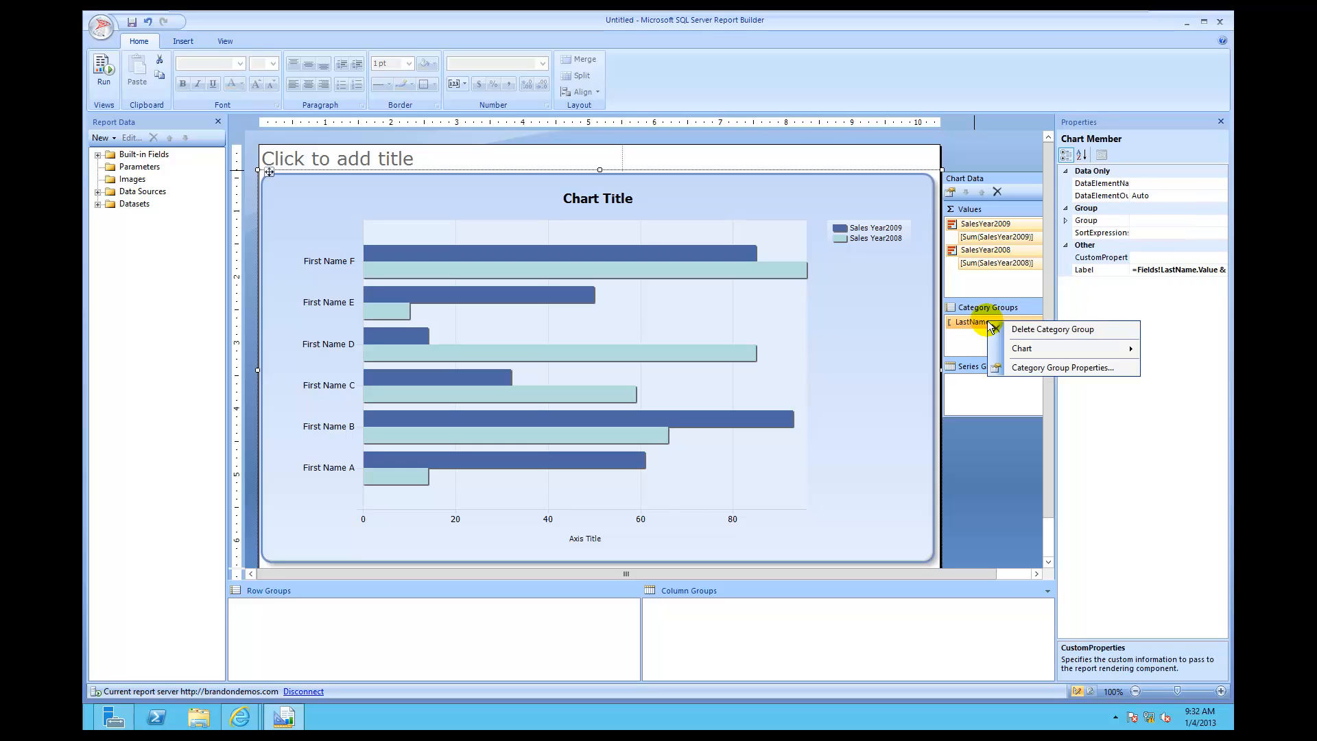
{"action": "left_click", "coordinate": [1012, 368]}
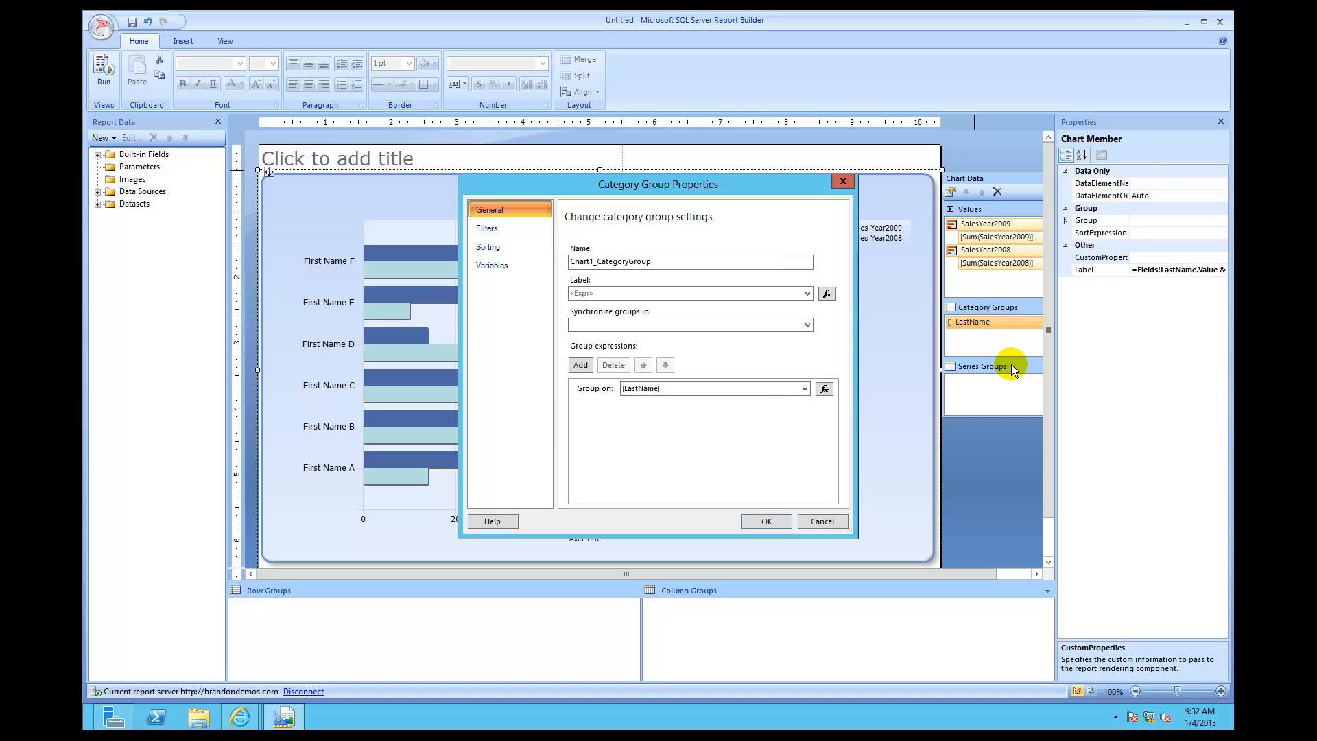
{"action": "left_click", "coordinate": [504, 251]}
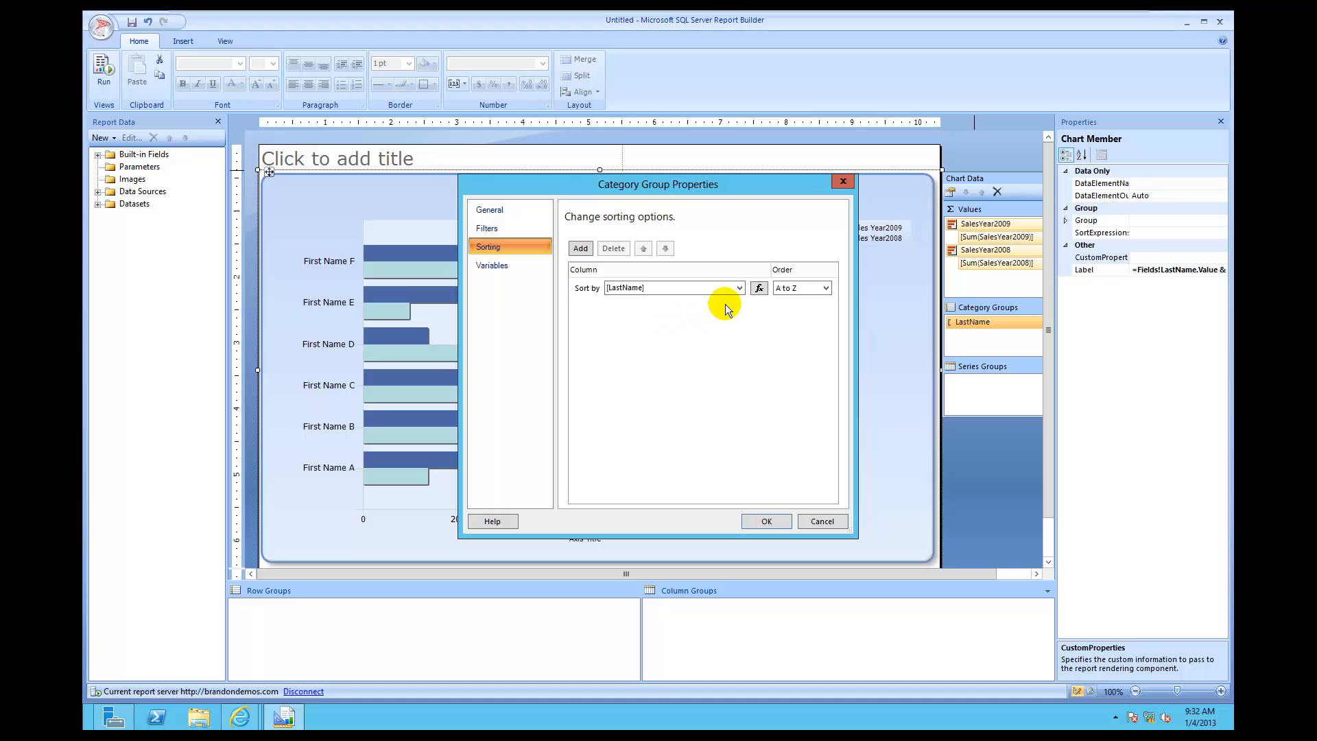
Set the category group's sort expression to =Fields!LastName.Value & ", " & Fields!FirstName.Value
{"action": "left_click", "coordinate": [758, 290]}
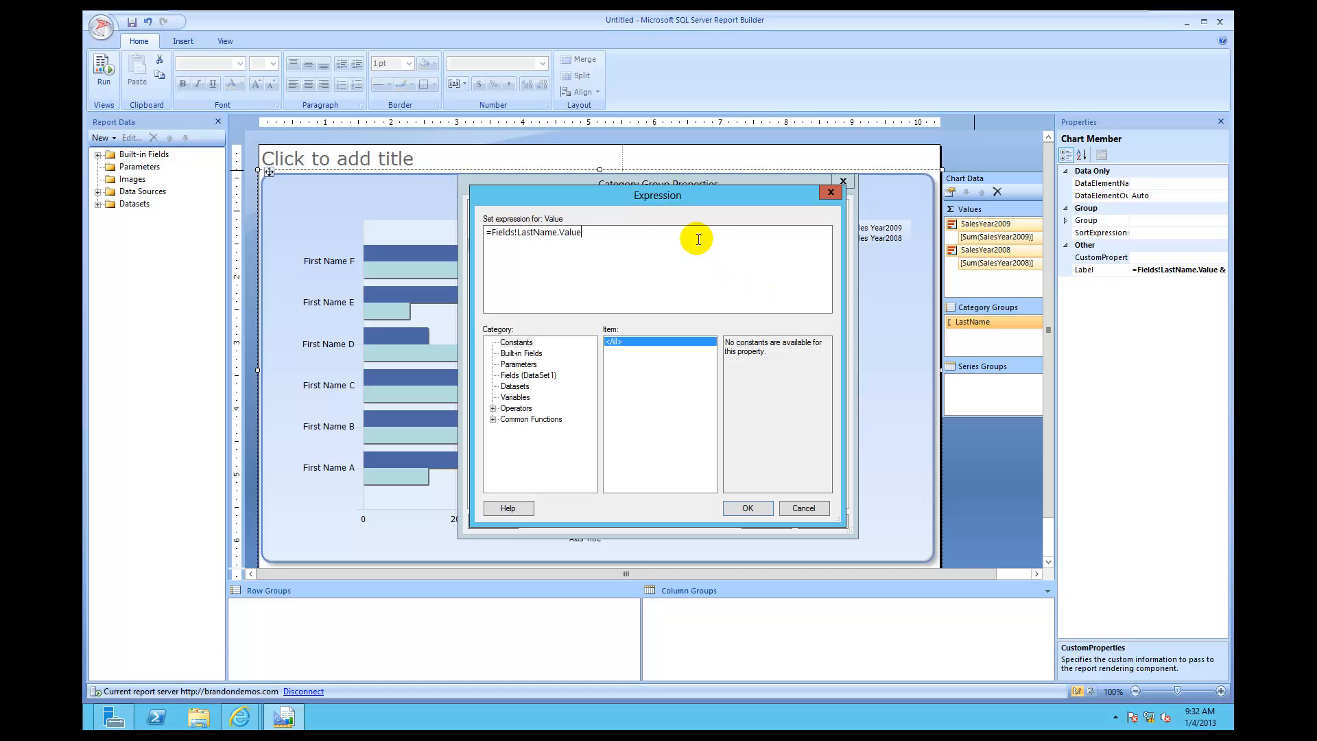
{"action": "left_click", "coordinate": [602, 235]}
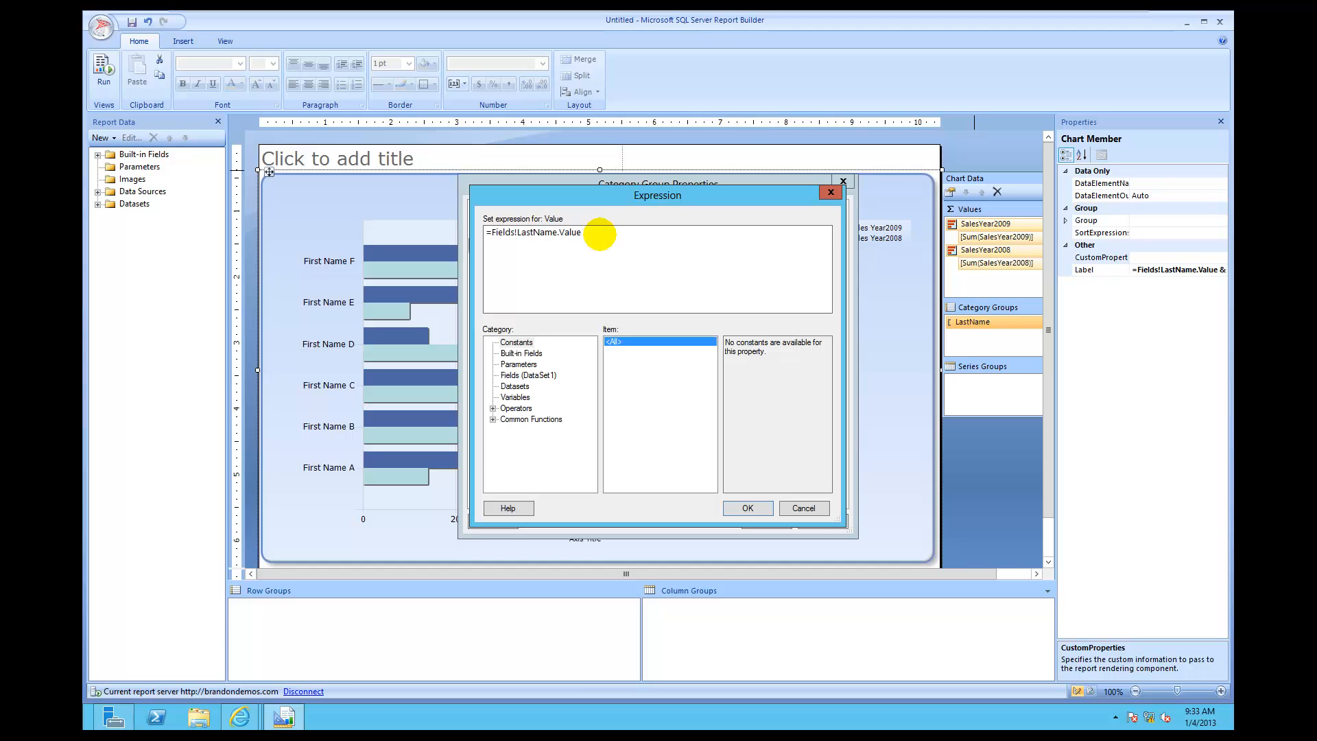
{"action": "type", "text": "& \", \" &"}
{"action": "type", "text": "Fields!FirstName.Value"}
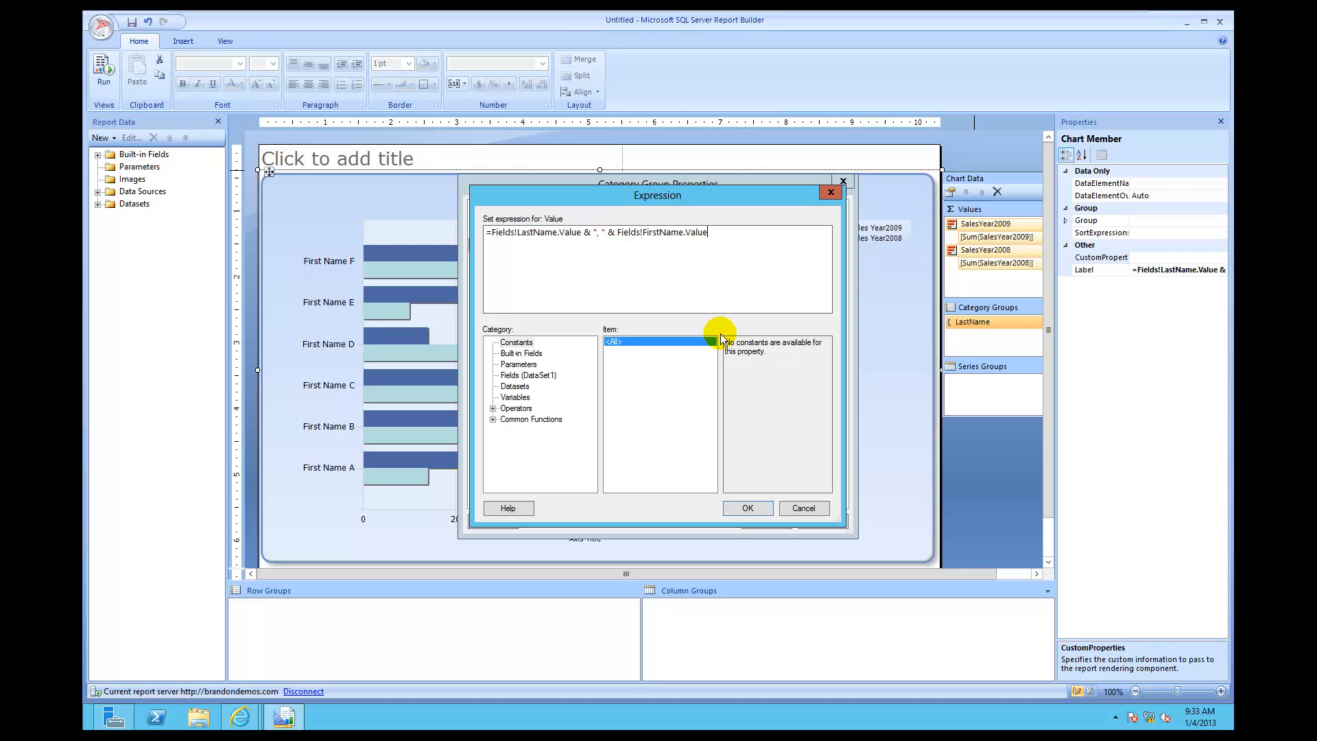
{"action": "left_click", "coordinate": [745, 512]}
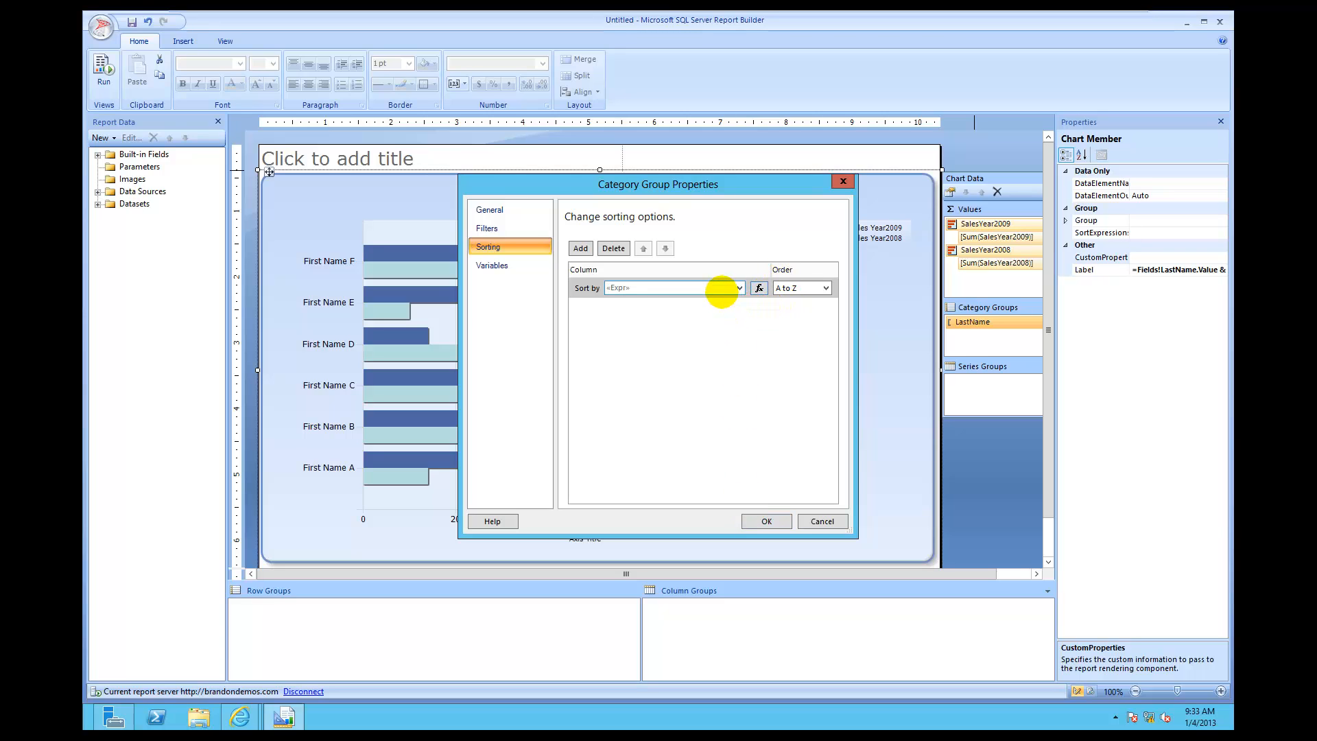
Choose the order for the category group's sort expression, apply the group properties and run the report
{"action": "left_click", "coordinate": [827, 289]}
{"action": "left_click", "coordinate": [822, 309]}
{"action": "left_click", "coordinate": [782, 526]}
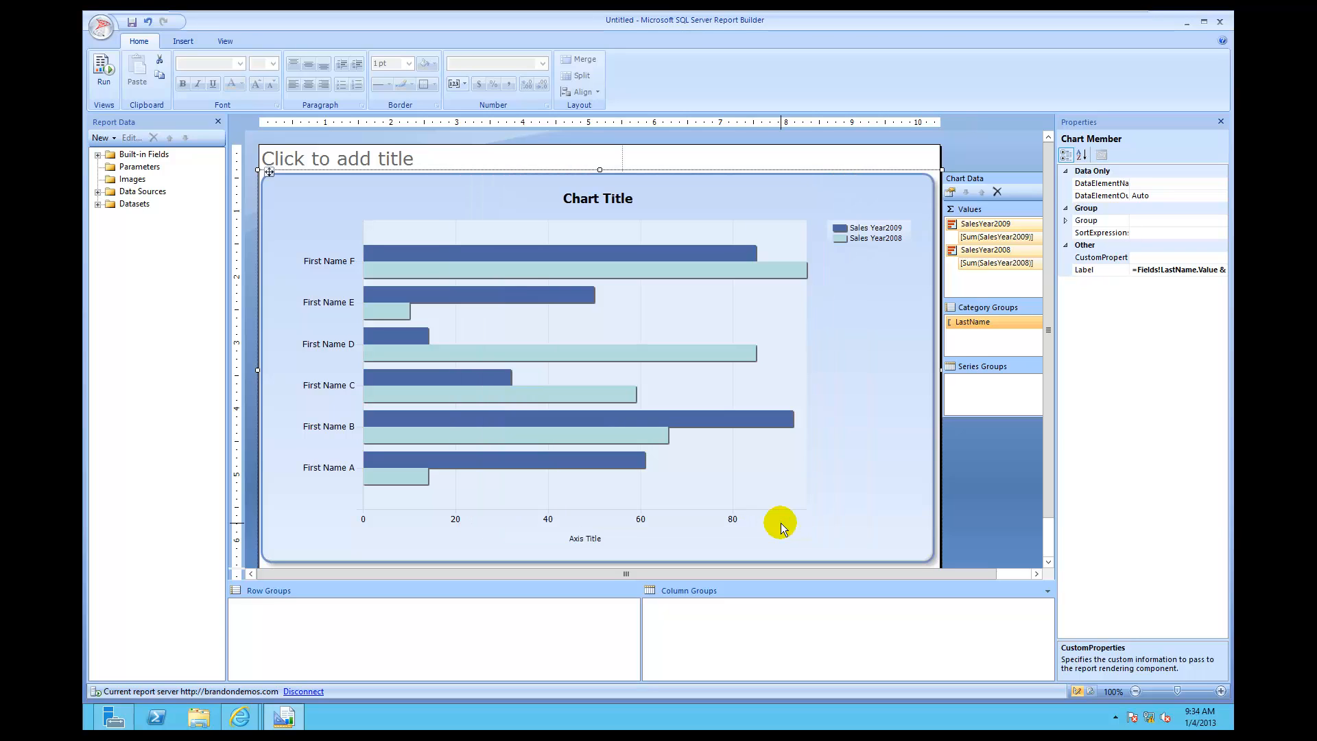
{"action": "left_click", "coordinate": [102, 70]}
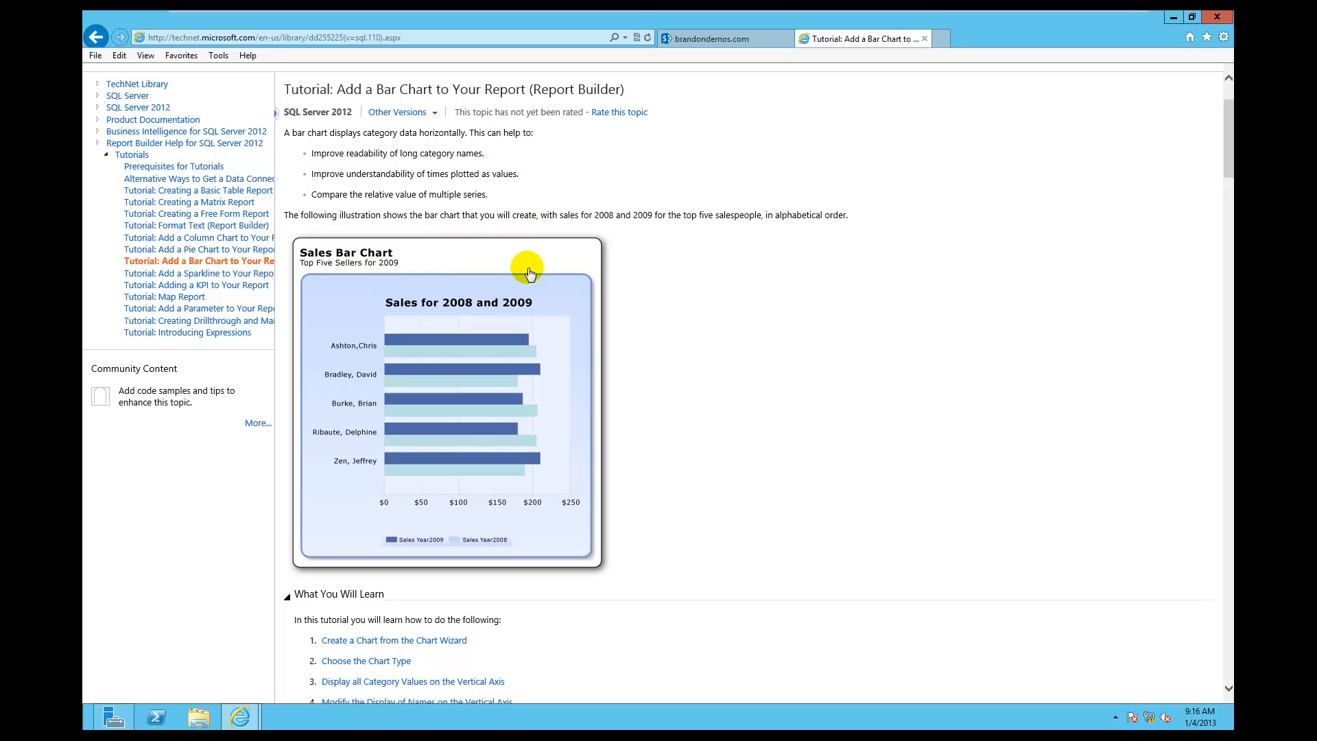
Switch from the tutorial page to the SharePoint Reports library and try to create a new Report Builder report
{"action": "left_click", "coordinate": [701, 36]}
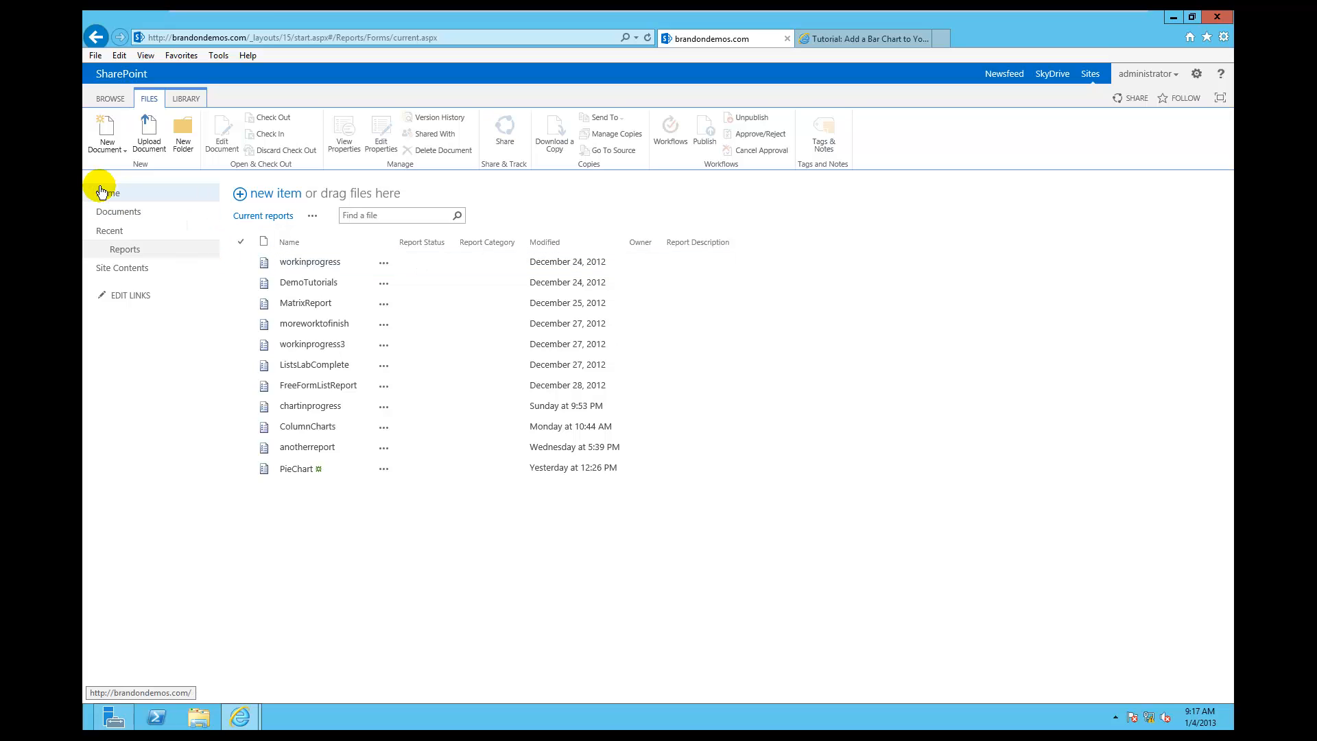
{"action": "left_click", "coordinate": [125, 152]}
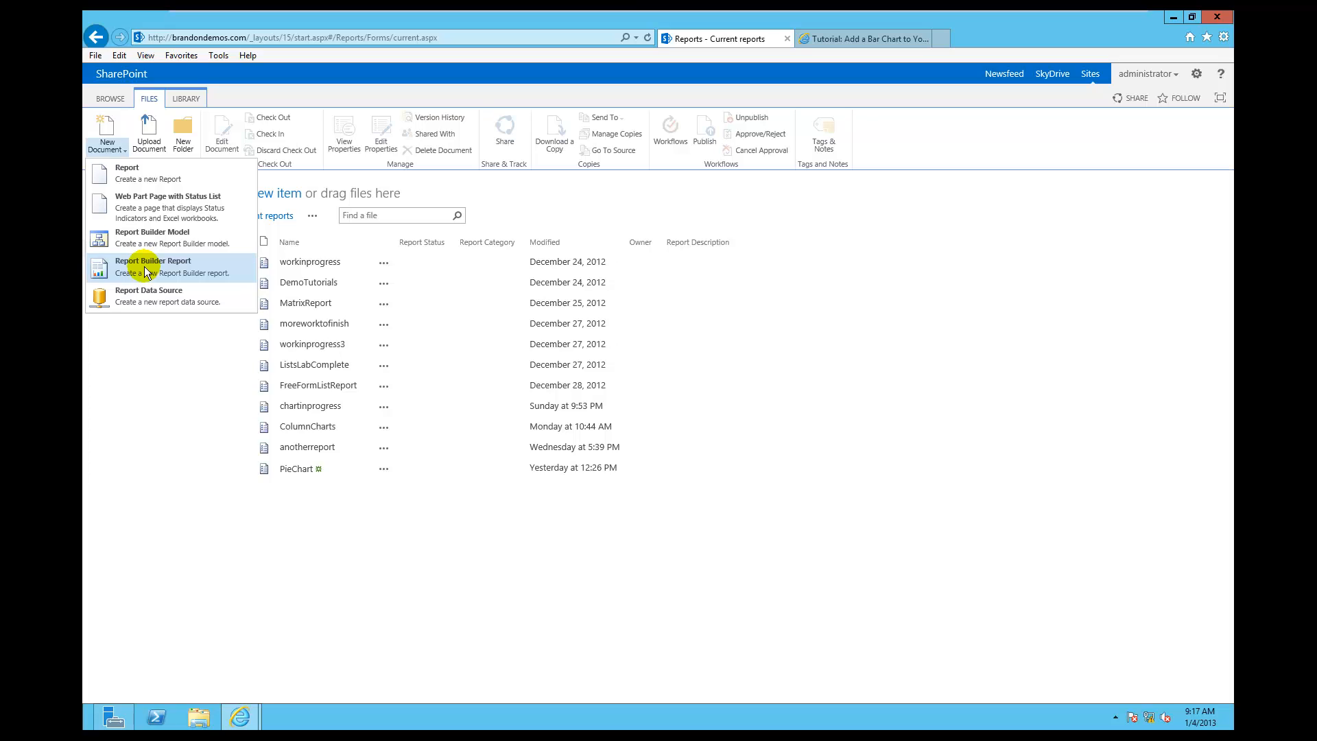
{"action": "left_click", "coordinate": [144, 270]}
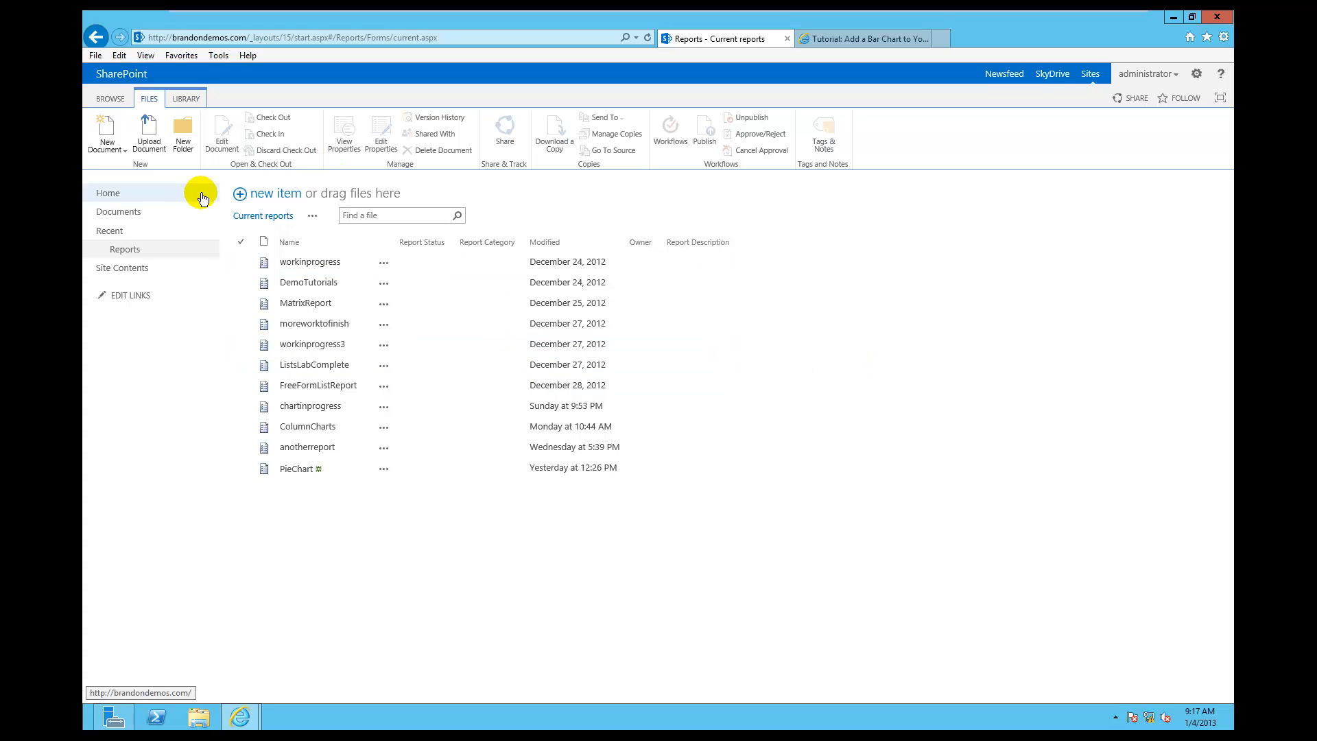
{"action": "left_click", "coordinate": [125, 149]}
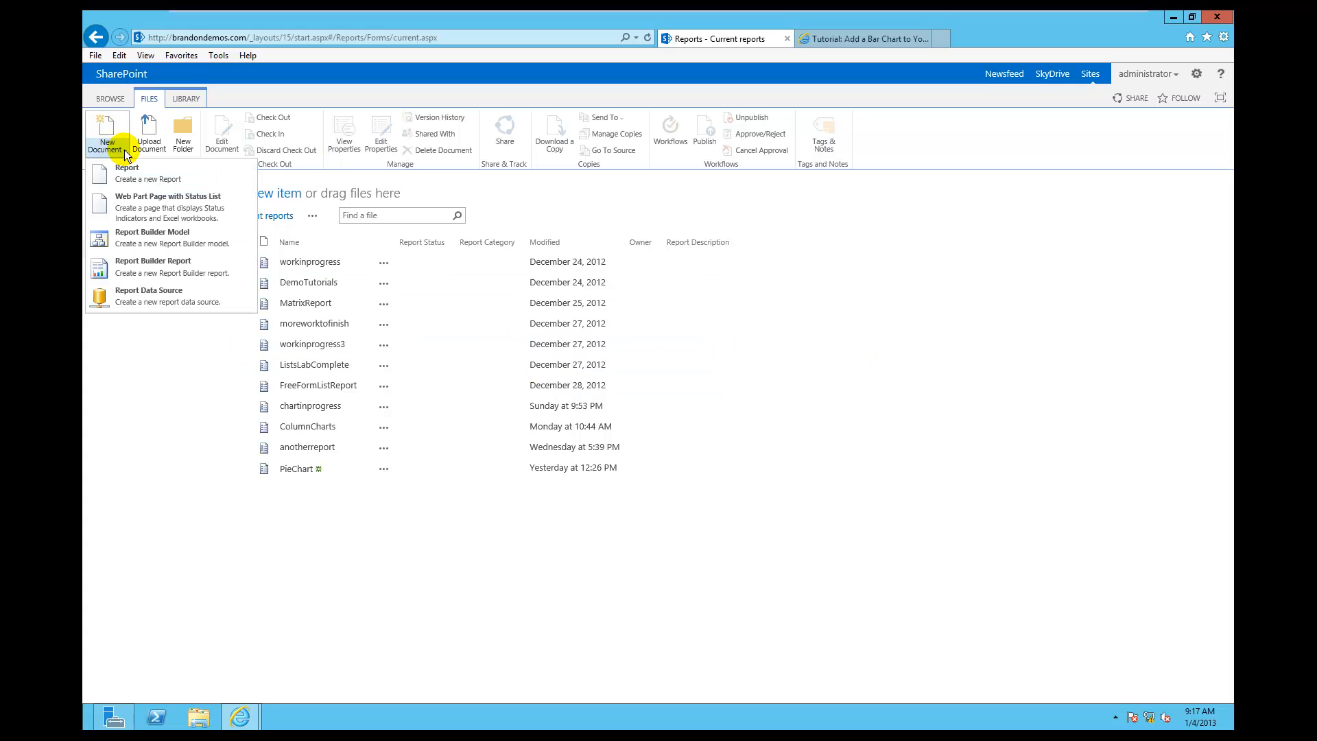
{"action": "left_click", "coordinate": [140, 266]}
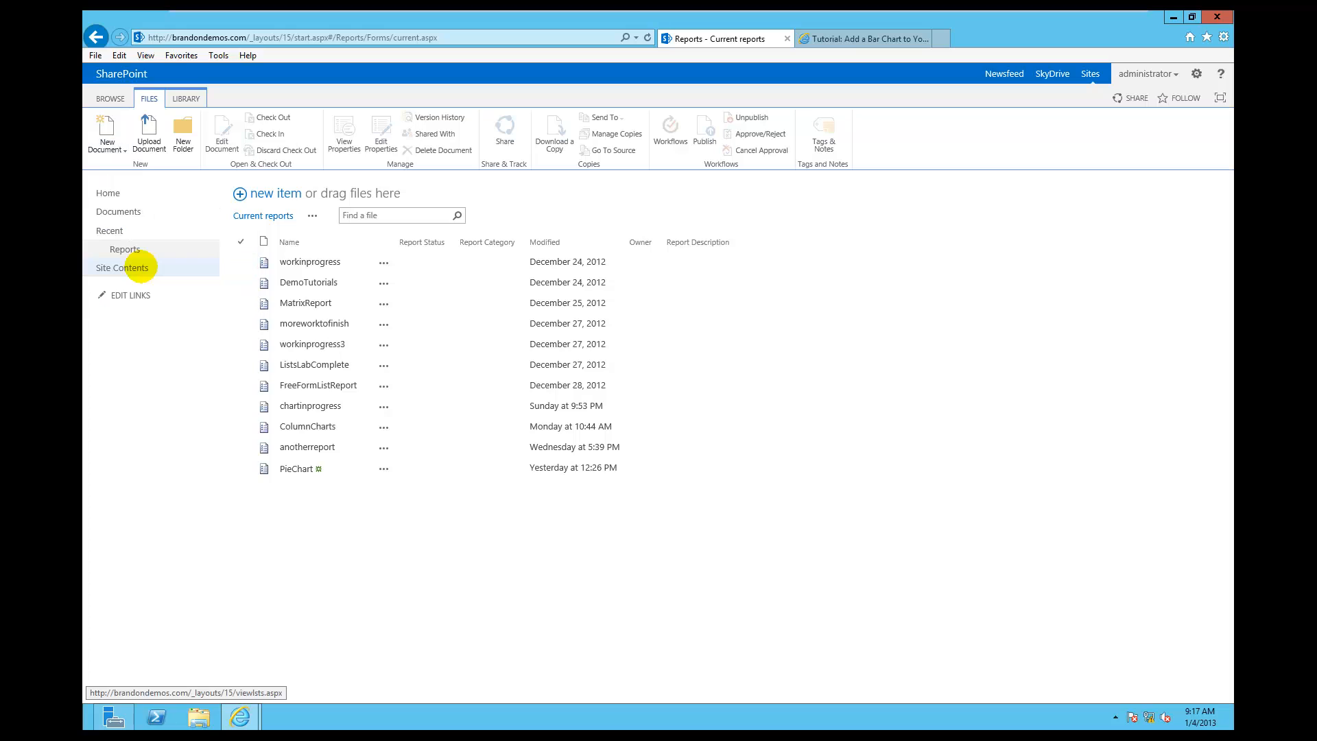
{"action": "left_click", "coordinate": [247, 715]}
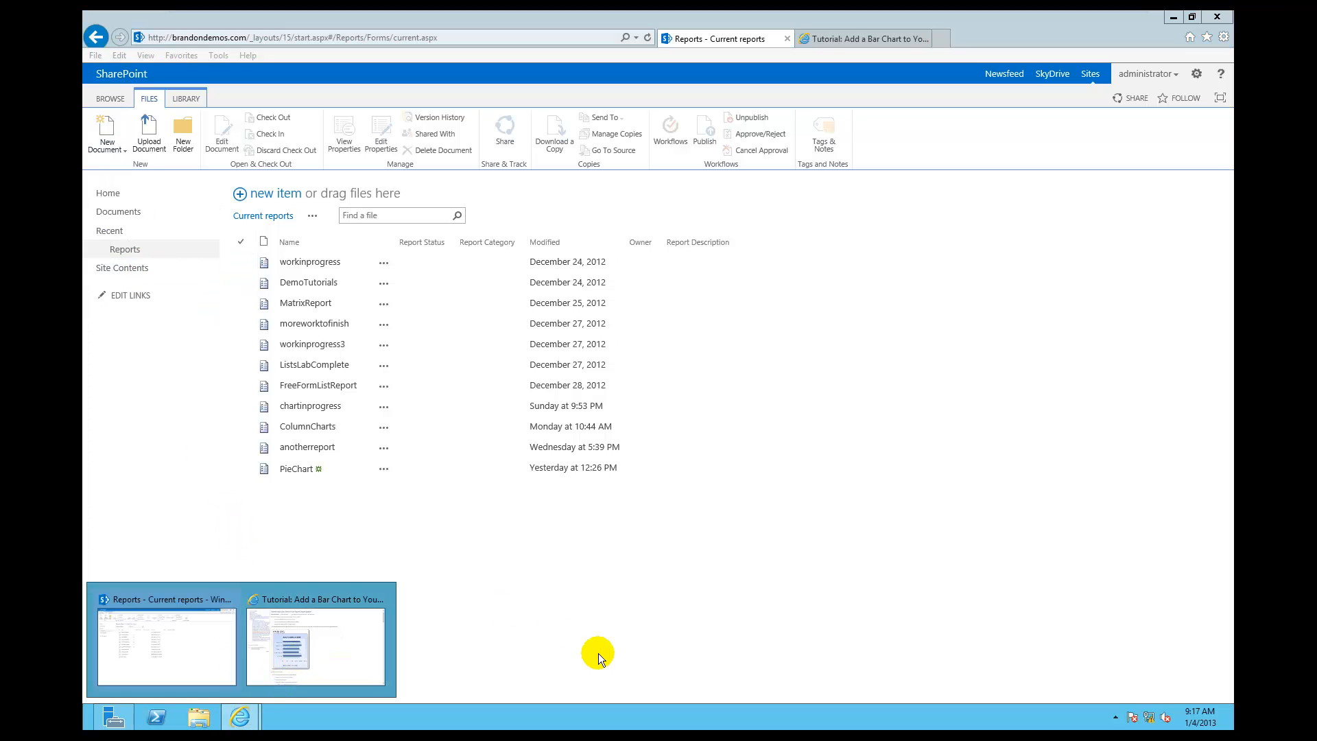
{"action": "left_click", "coordinate": [598, 653]}
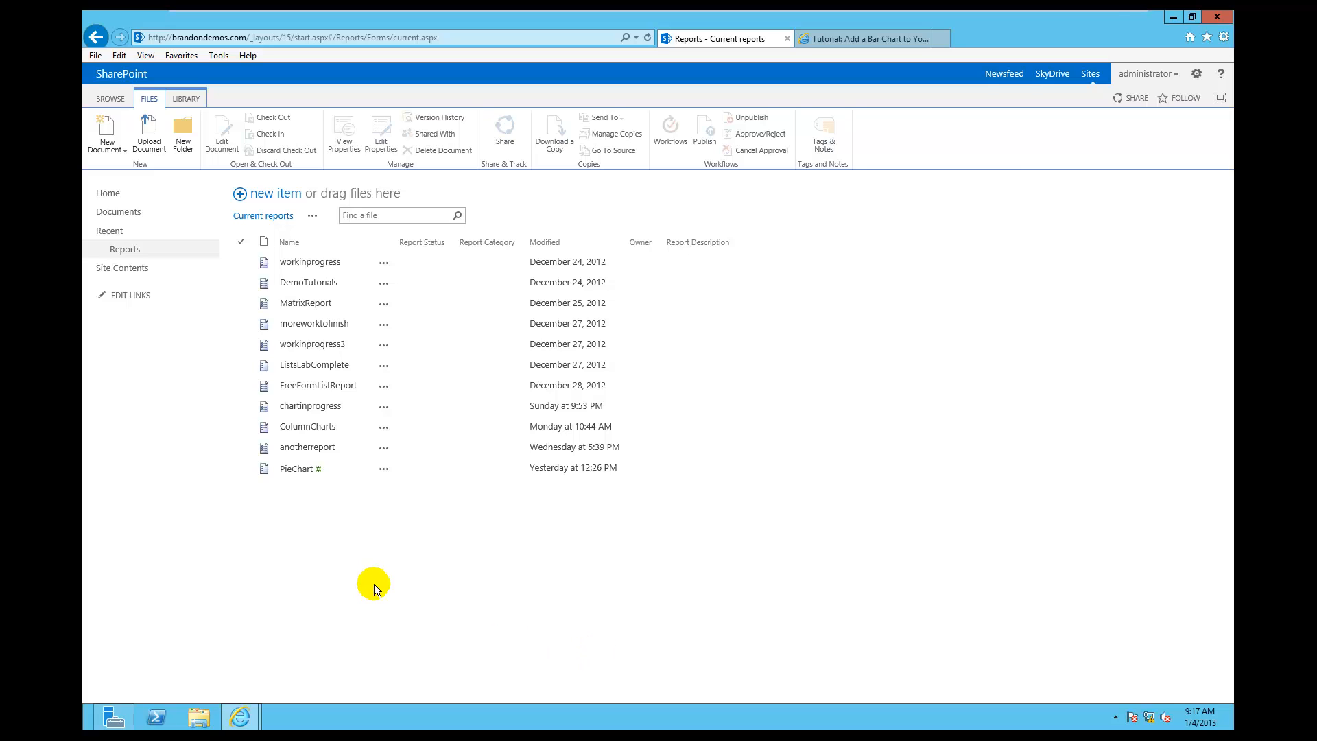
{"action": "left_click", "coordinate": [1191, 18]}
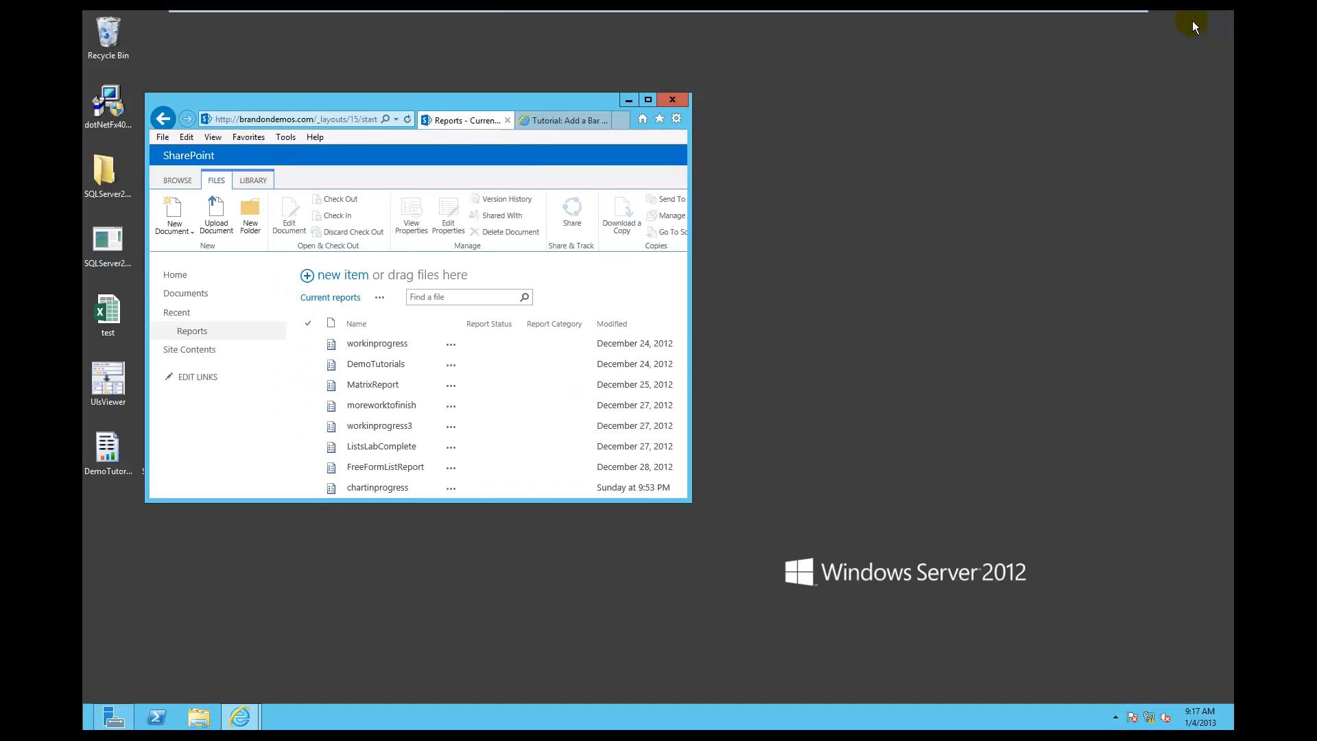
{"action": "left_click", "coordinate": [647, 100]}
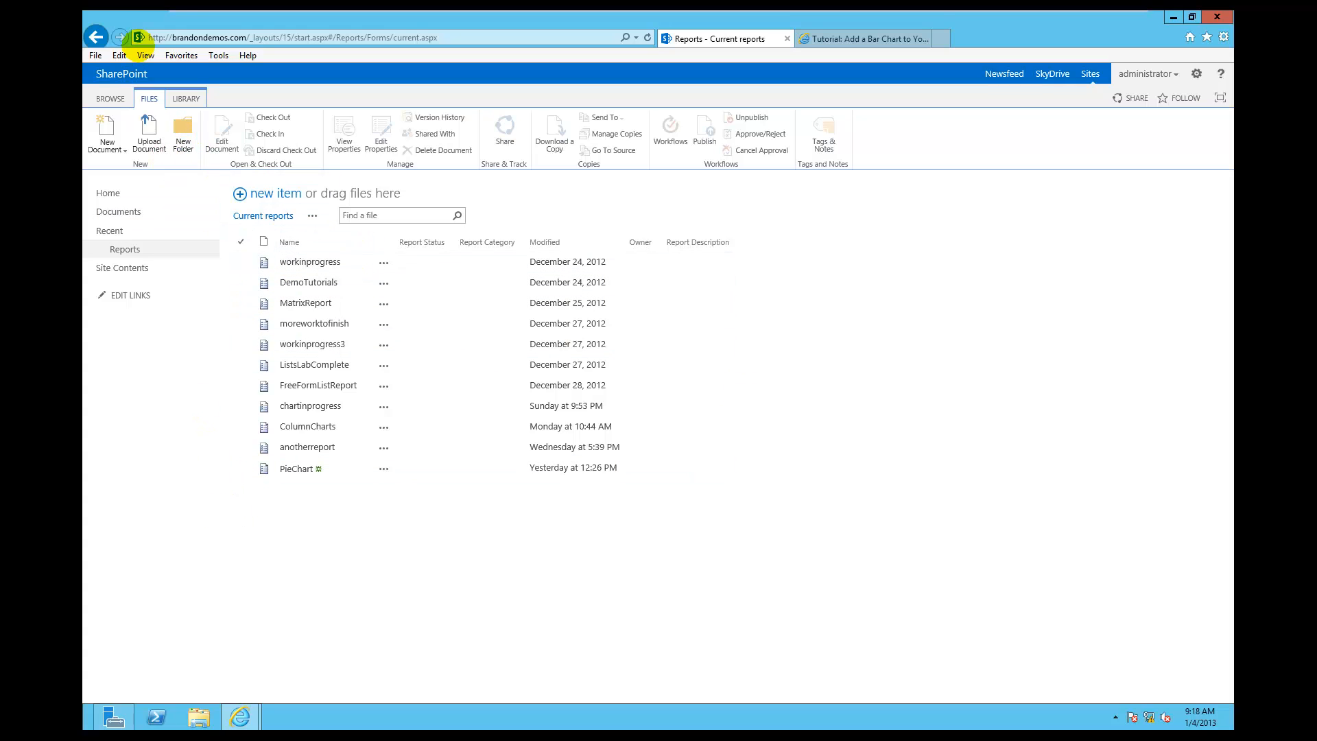
Reload the Reports library, create a new Report Builder report and allow ReportBuilder_3_0_0_0.application to open
{"action": "left_click", "coordinate": [209, 37]}
{"action": "key", "text": "Return"}
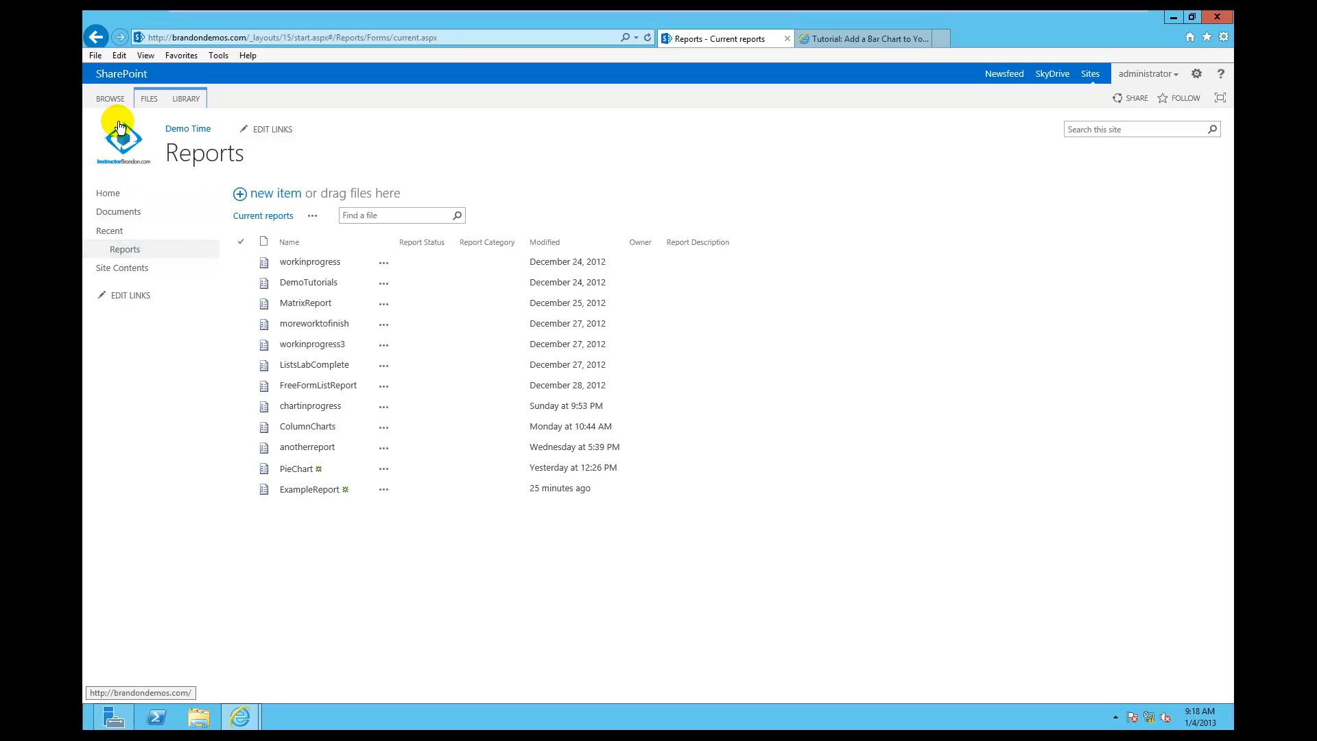
{"action": "left_click", "coordinate": [142, 101]}
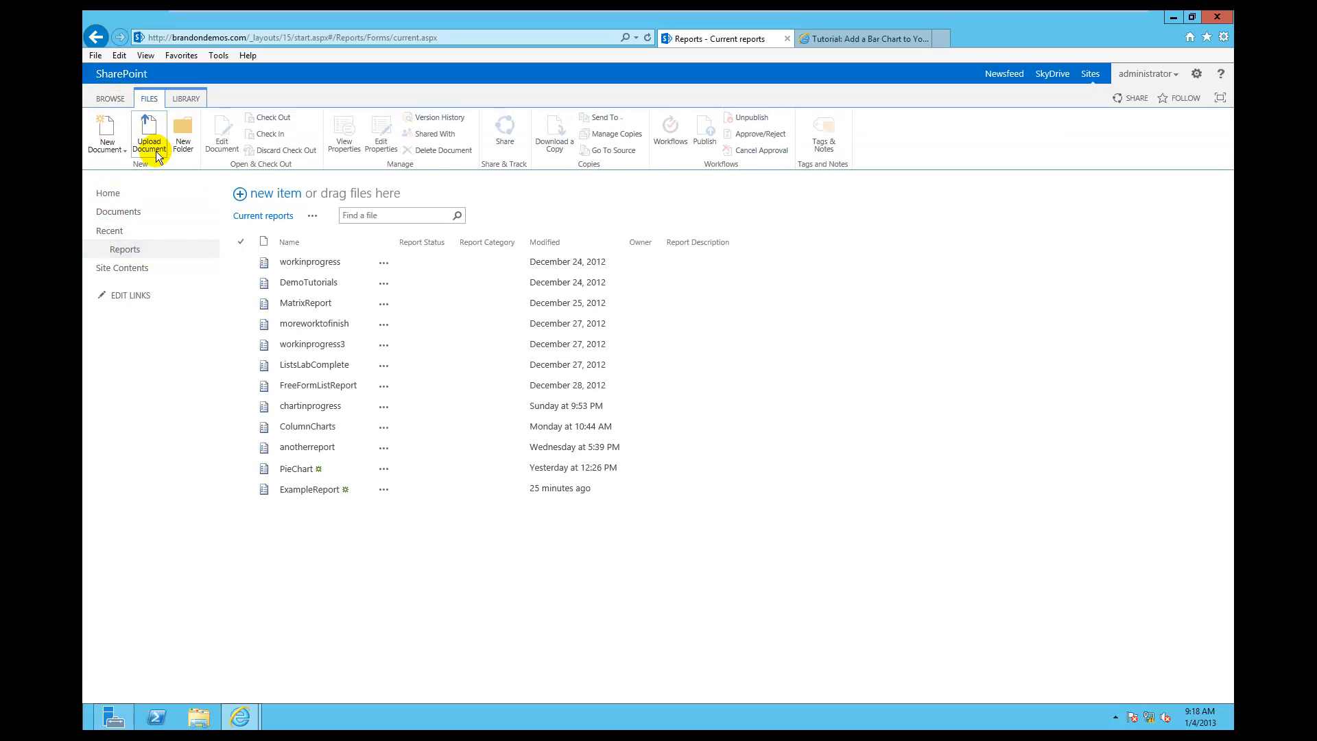
{"action": "left_click", "coordinate": [125, 149]}
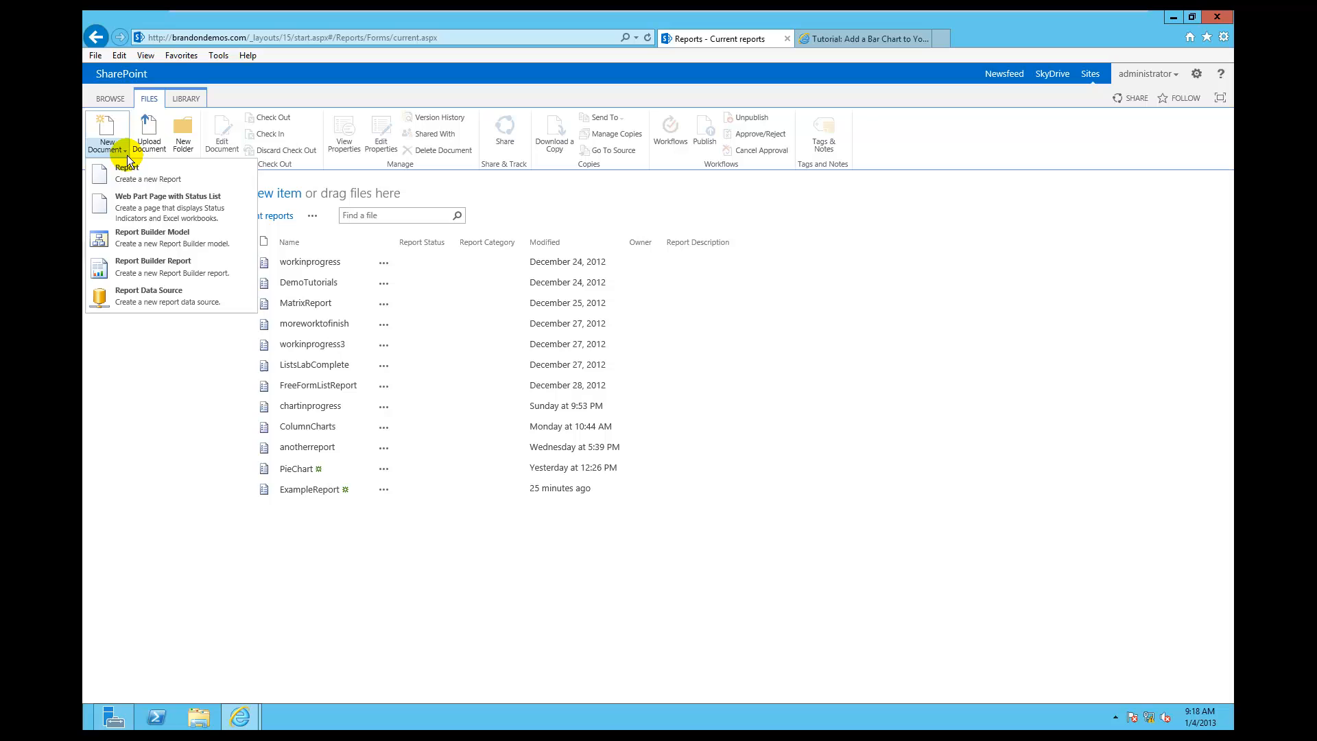
{"action": "left_click", "coordinate": [133, 265]}
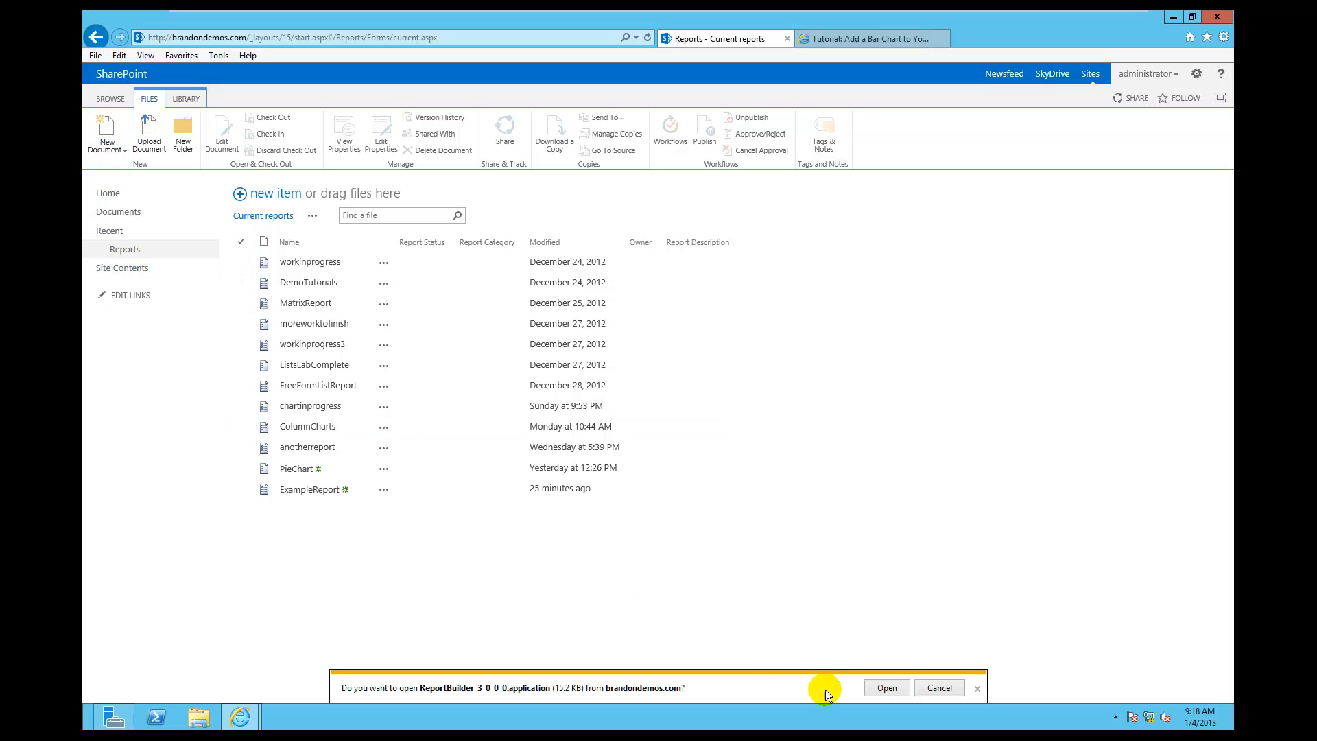
{"action": "left_click", "coordinate": [873, 688]}
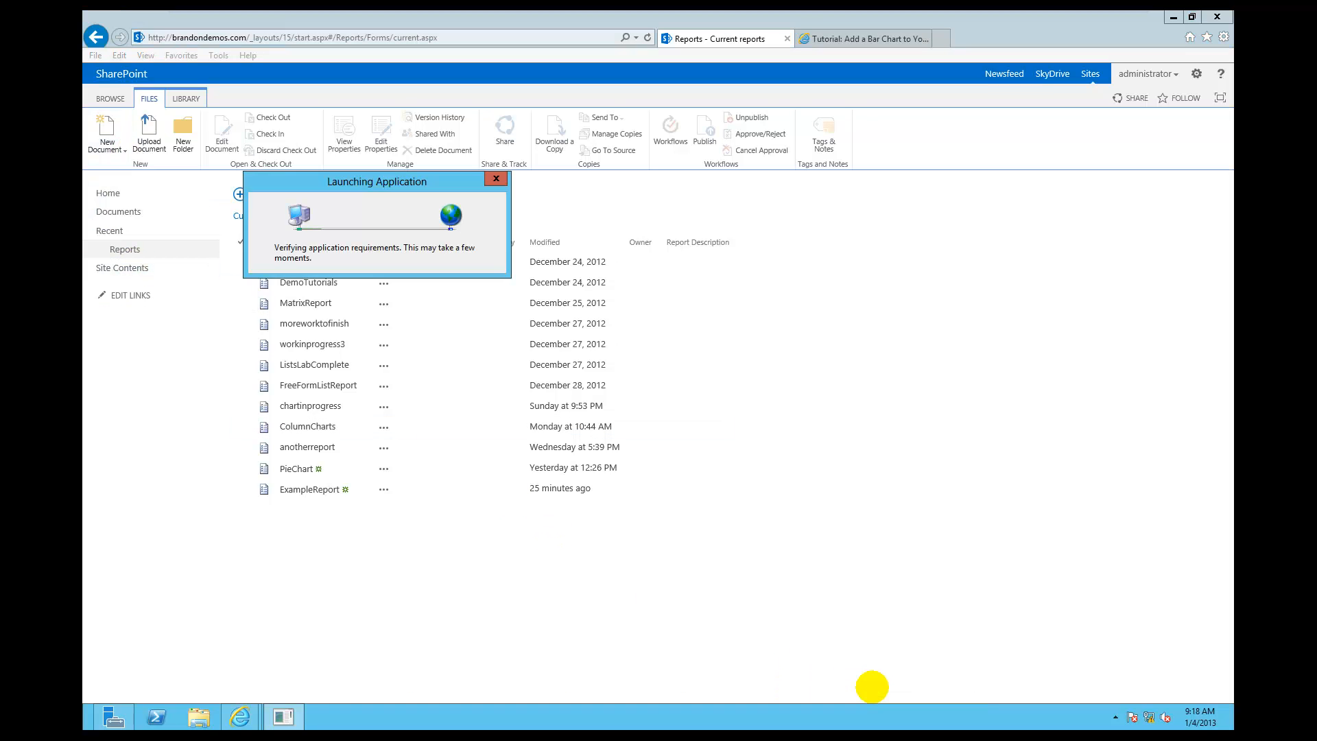
Run the Report Builder application, start the Chart Wizard and choose to create a new dataset
{"action": "left_click", "coordinate": [691, 374]}
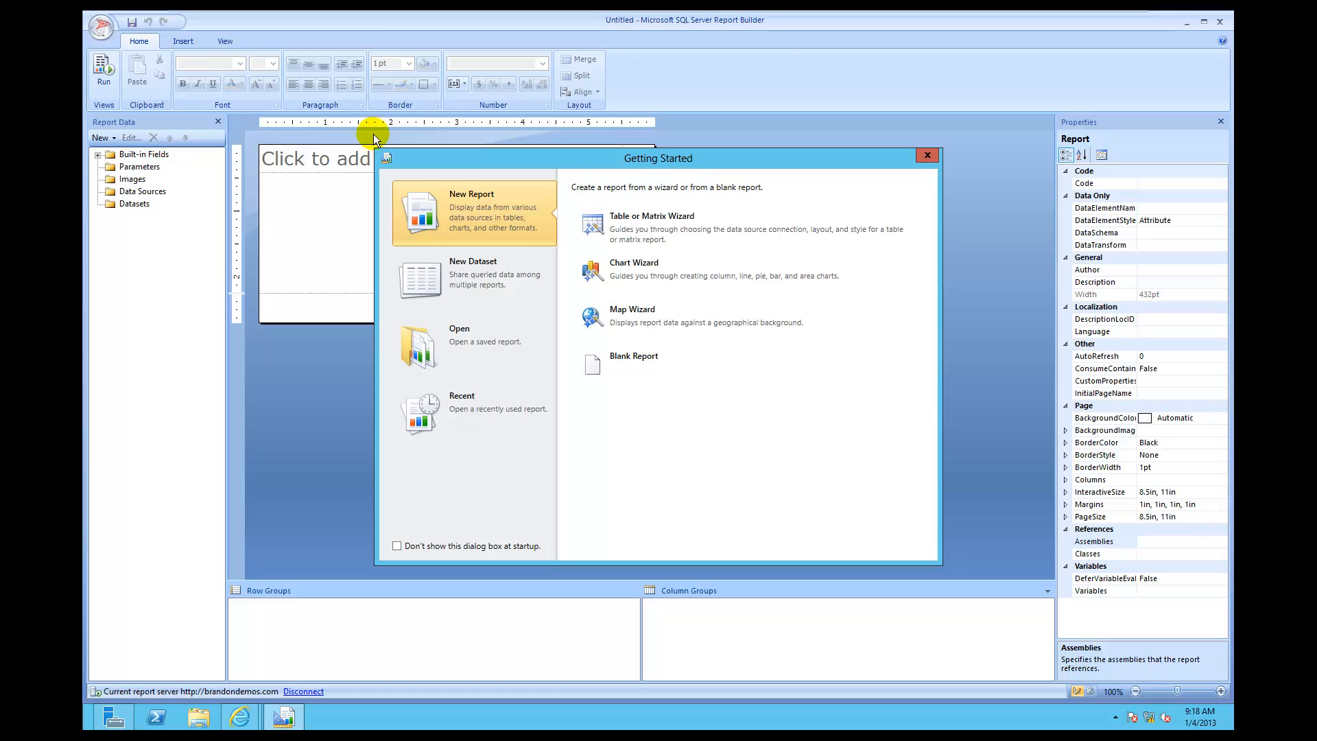
{"action": "left_click", "coordinate": [754, 274]}
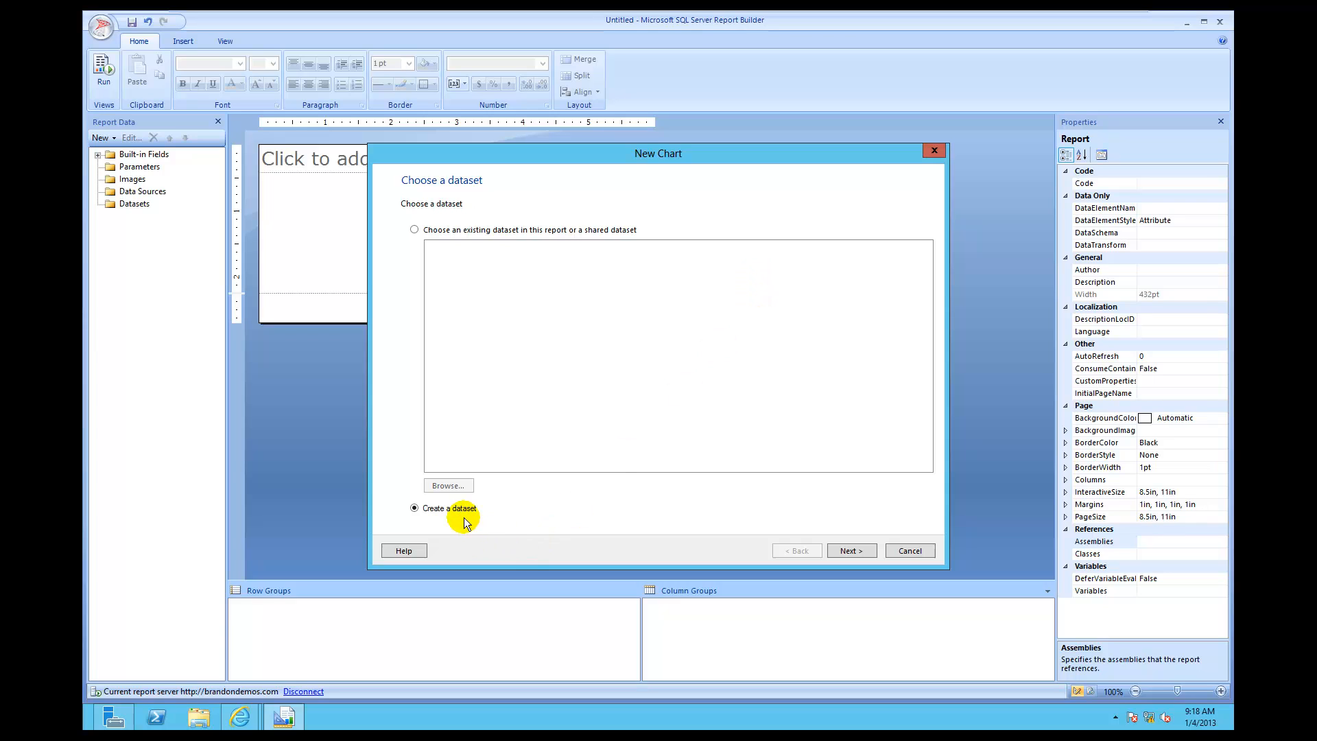
{"action": "left_click", "coordinate": [850, 552]}
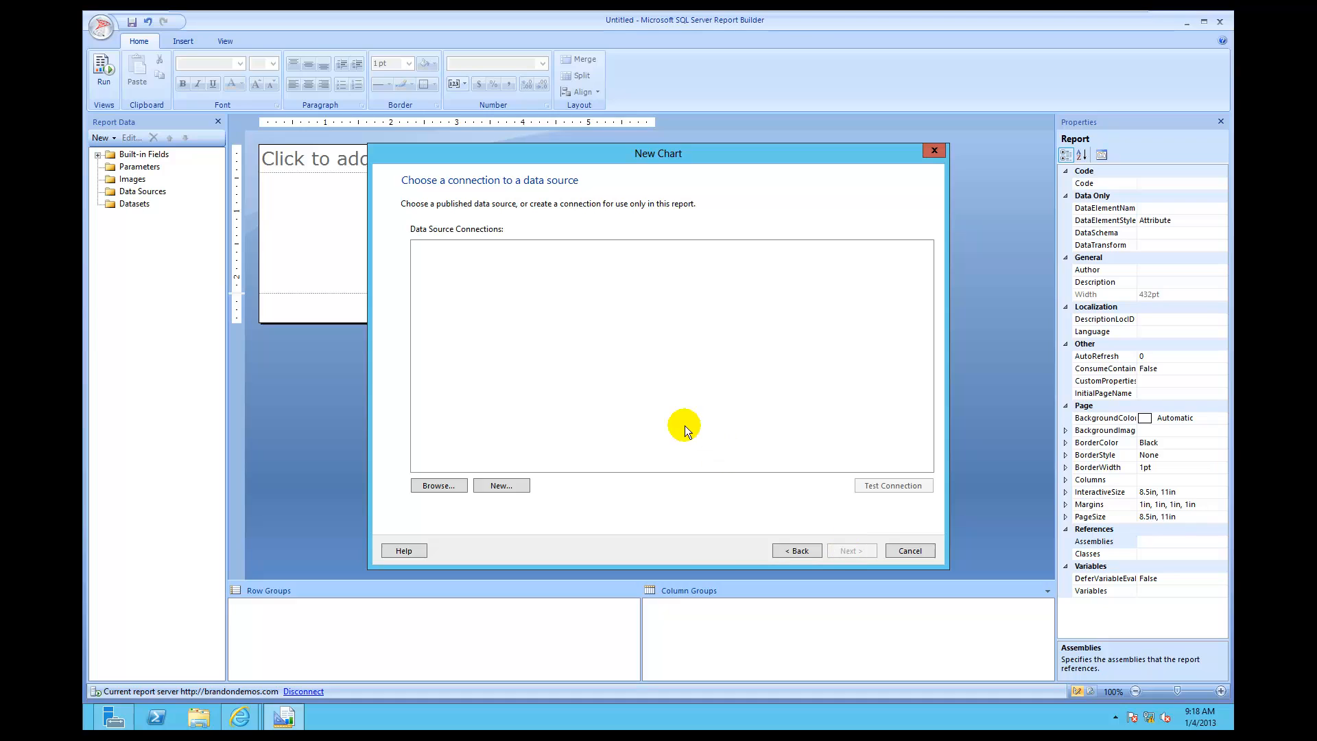
Create a new embedded data source connection and name it AdventureWorks2012DS
{"action": "left_click", "coordinate": [508, 484]}
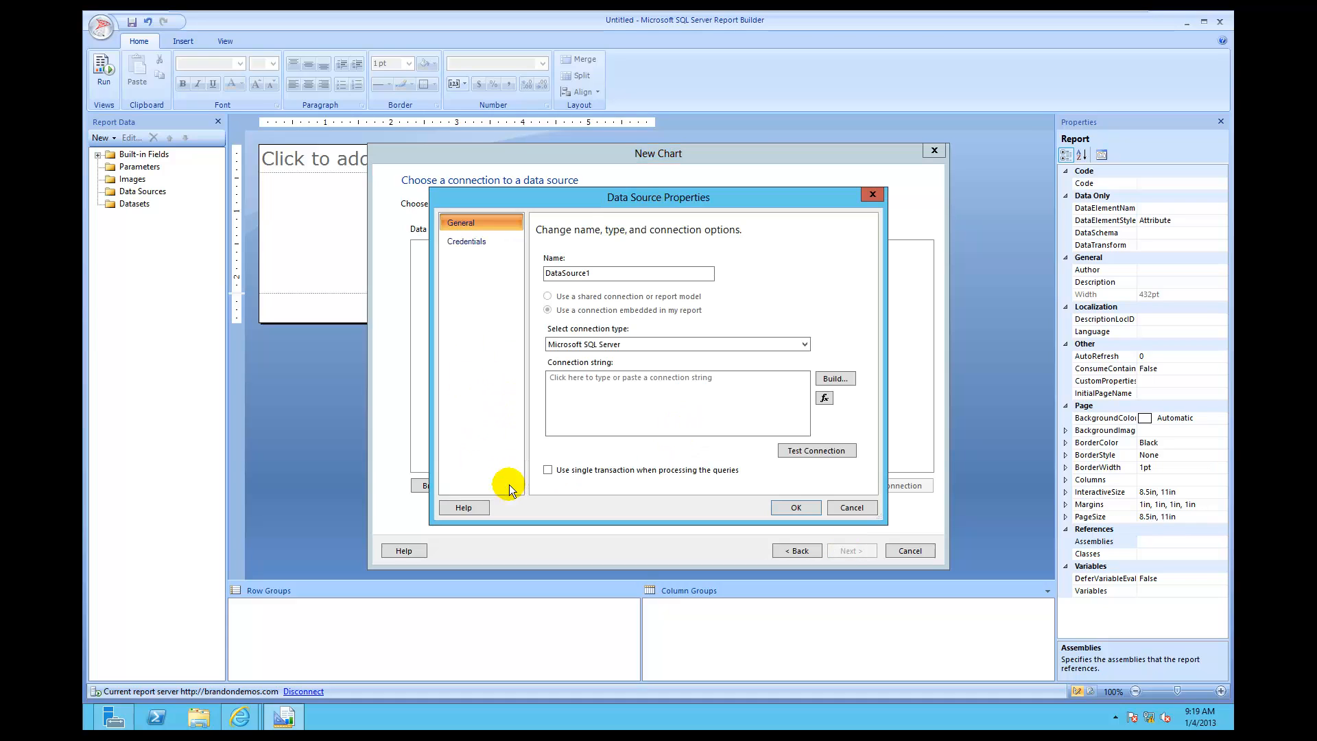
{"action": "double_click", "coordinate": [596, 274]}
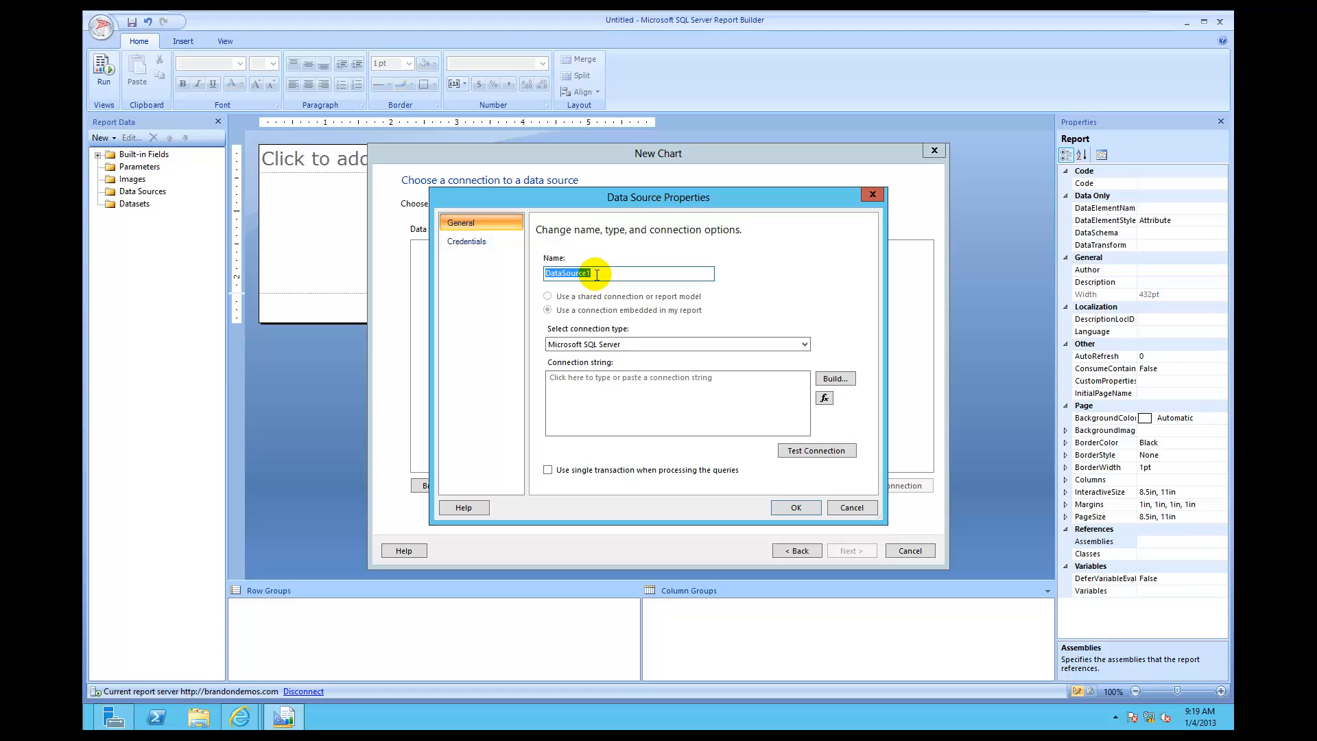
{"action": "key", "text": "BackSpace"}
{"action": "type", "text": "Adventurew"}
{"action": "key", "text": "BackSpace"}
{"action": "key", "text": "BackSpace"}
{"action": "key", "text": "BackSpace"}
{"action": "key", "text": "BackSpace"}
{"action": "type", "text": "ureWorks"}
{"action": "type", "text": "2012DS"}
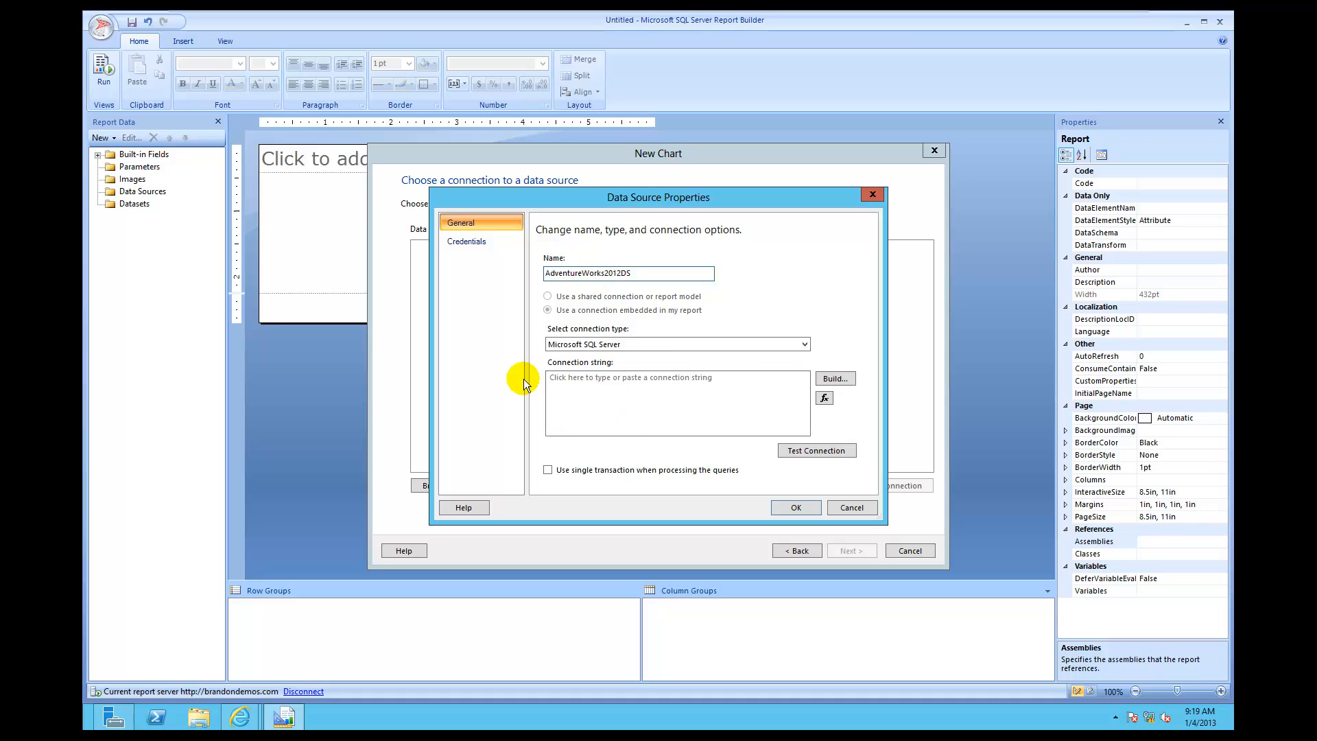
Build the data source's connection string for server localhost and database AdventureWorks2012
{"action": "left_click", "coordinate": [837, 378]}
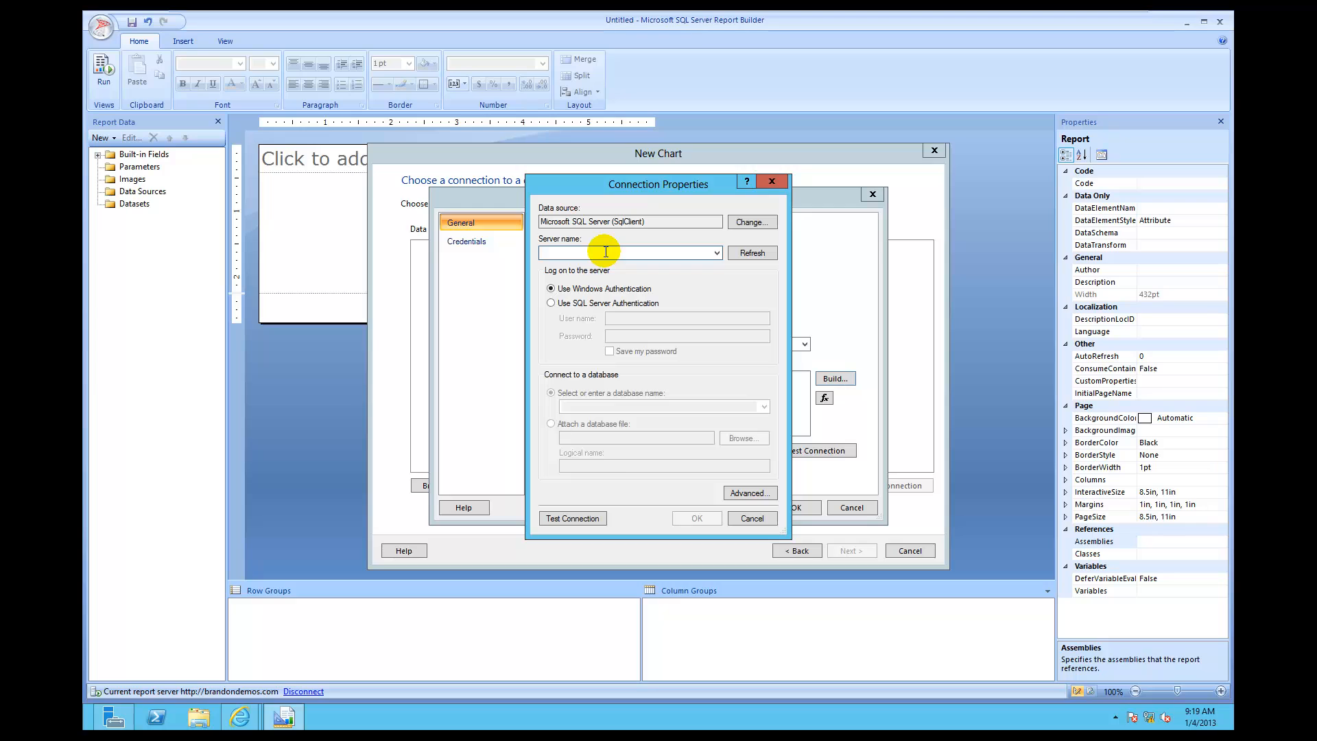
{"action": "type", "text": "localhost"}
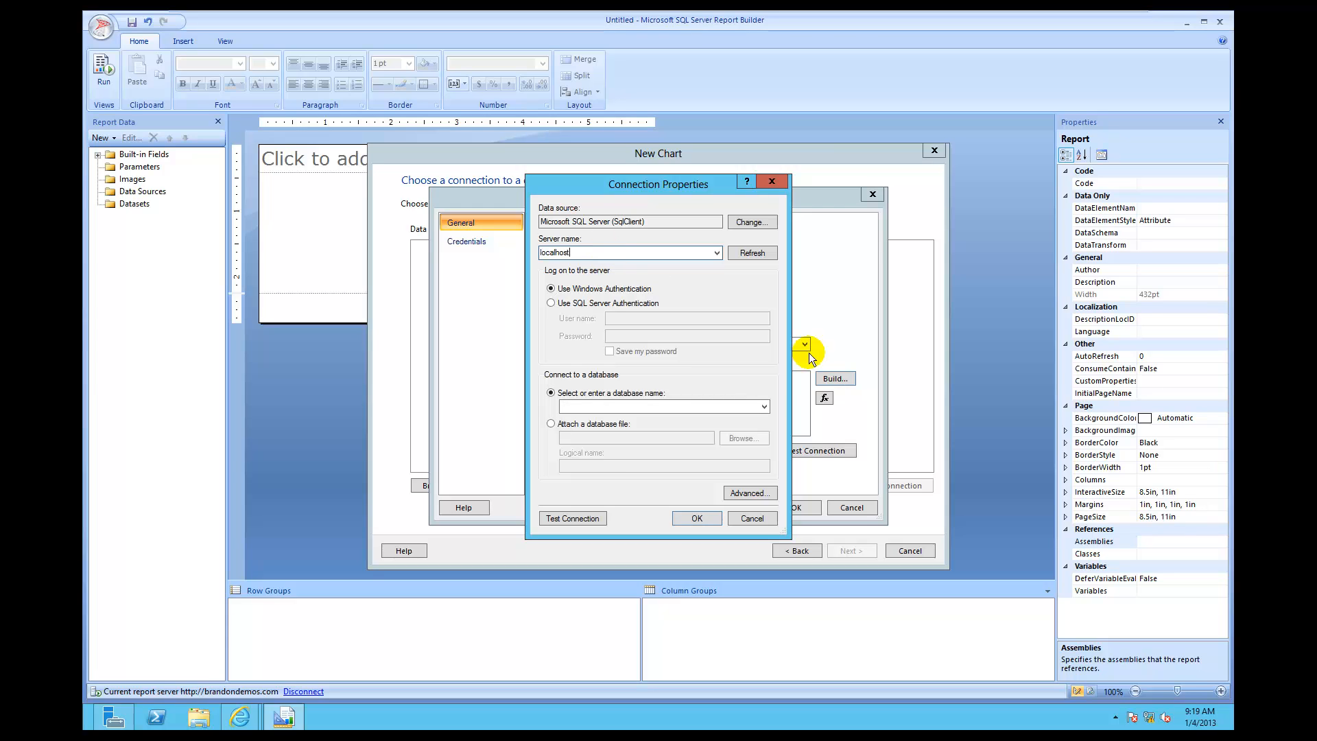
{"action": "left_click", "coordinate": [763, 406]}
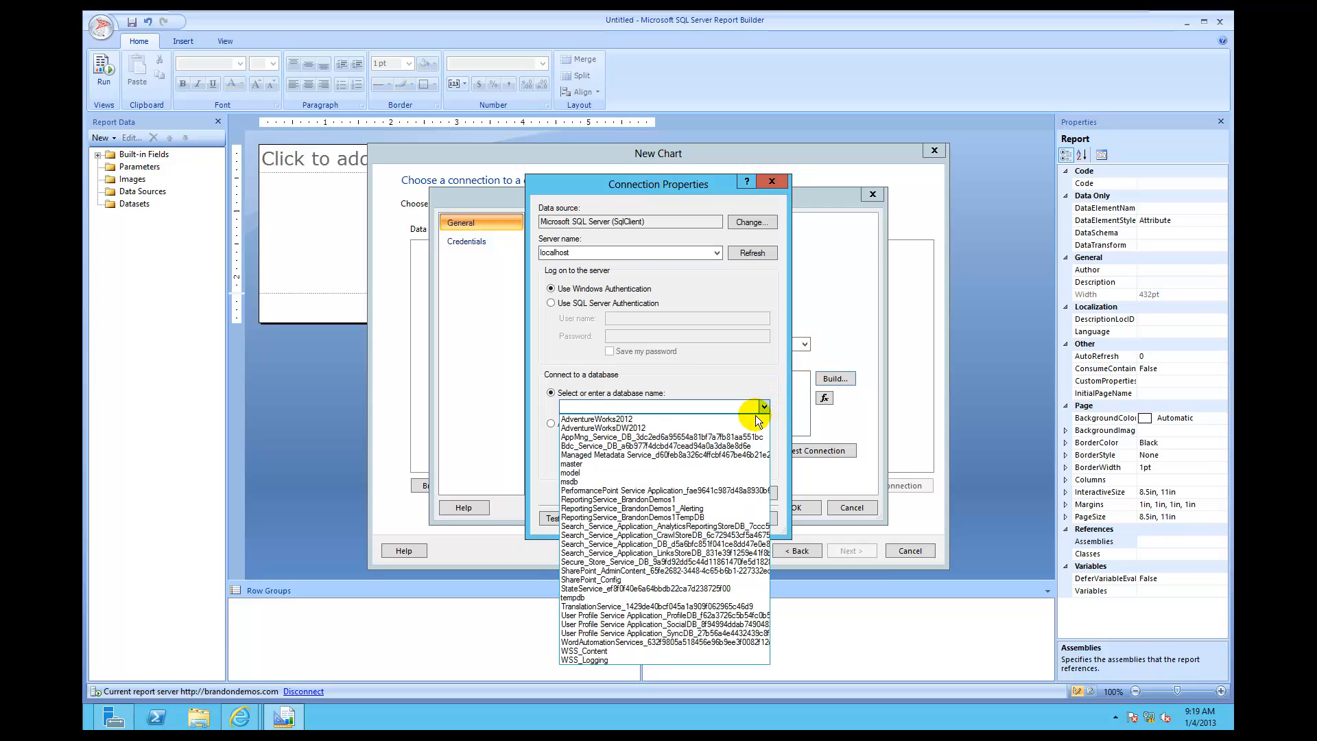
{"action": "left_click", "coordinate": [755, 418]}
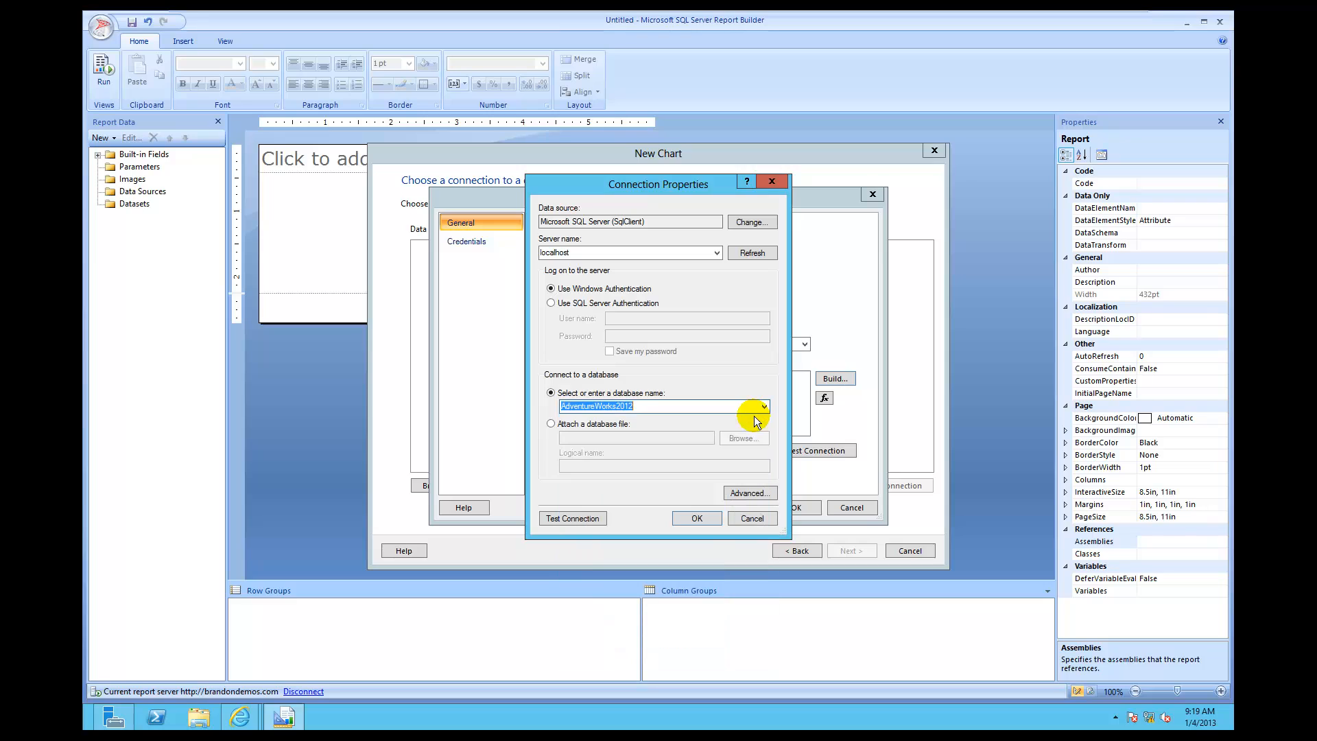
{"action": "left_click", "coordinate": [697, 518]}
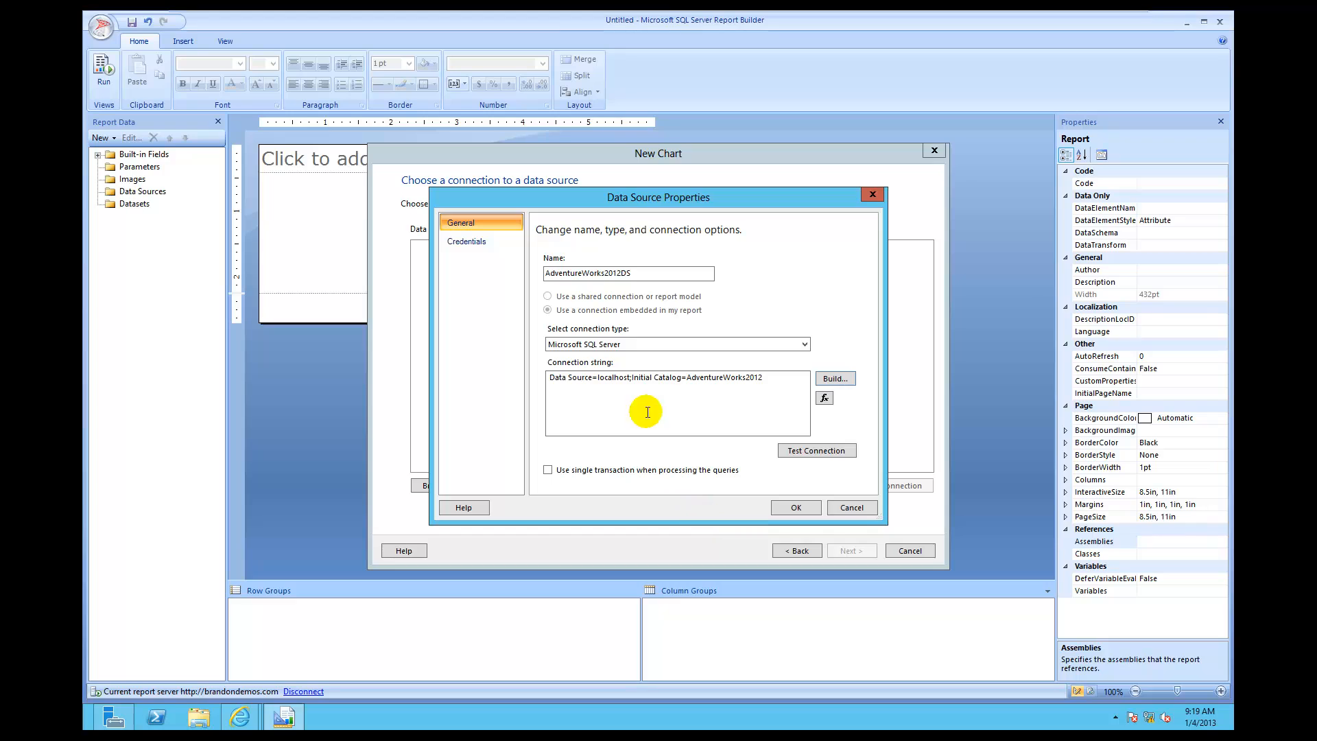
Set the data source credentials to use a specific user name and password, and enter the domain account's user name
{"action": "left_click", "coordinate": [464, 243]}
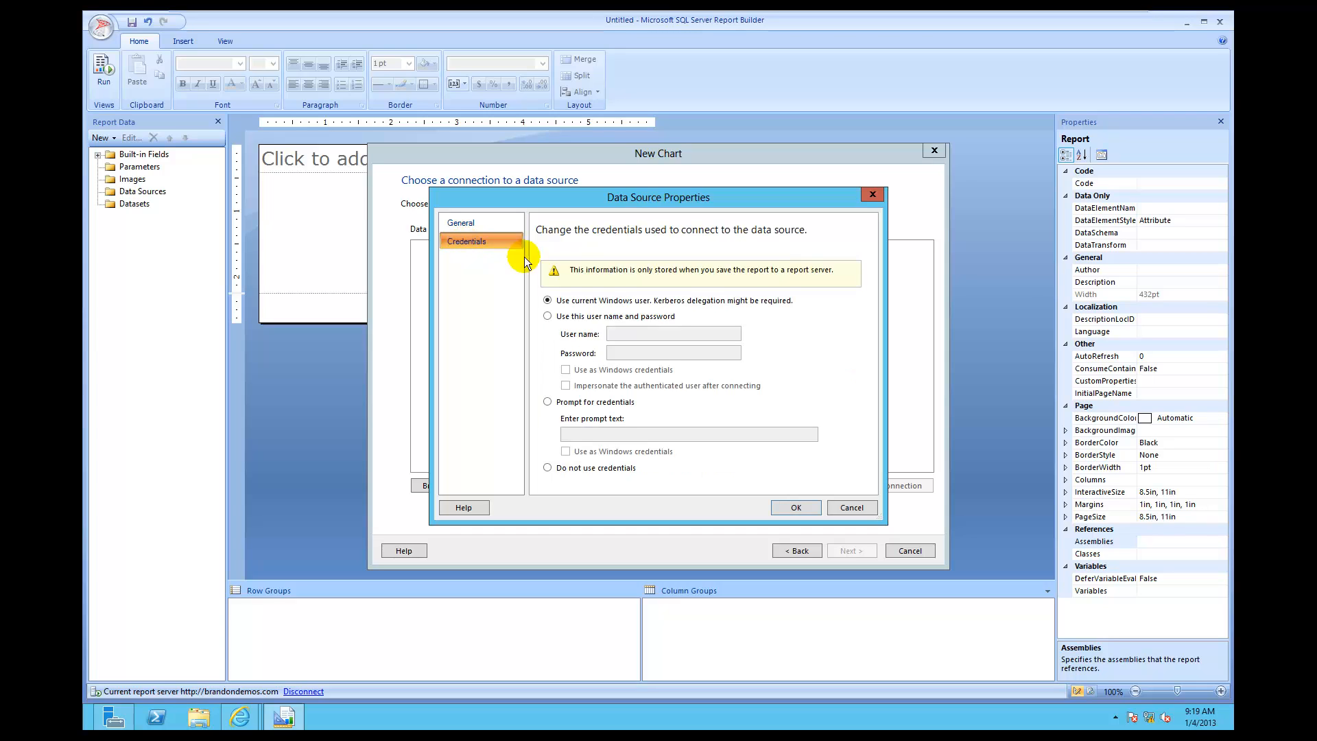
{"action": "left_click", "coordinate": [548, 317]}
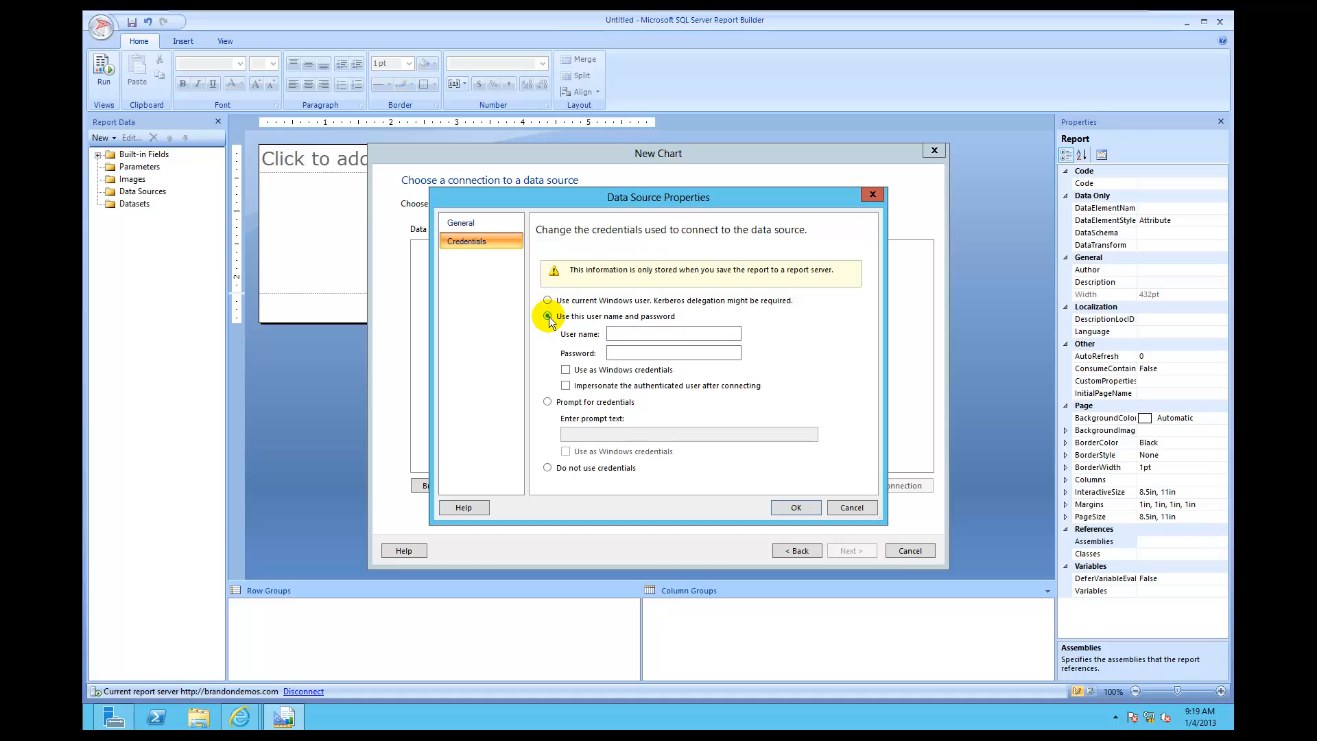
{"action": "left_click", "coordinate": [714, 335]}
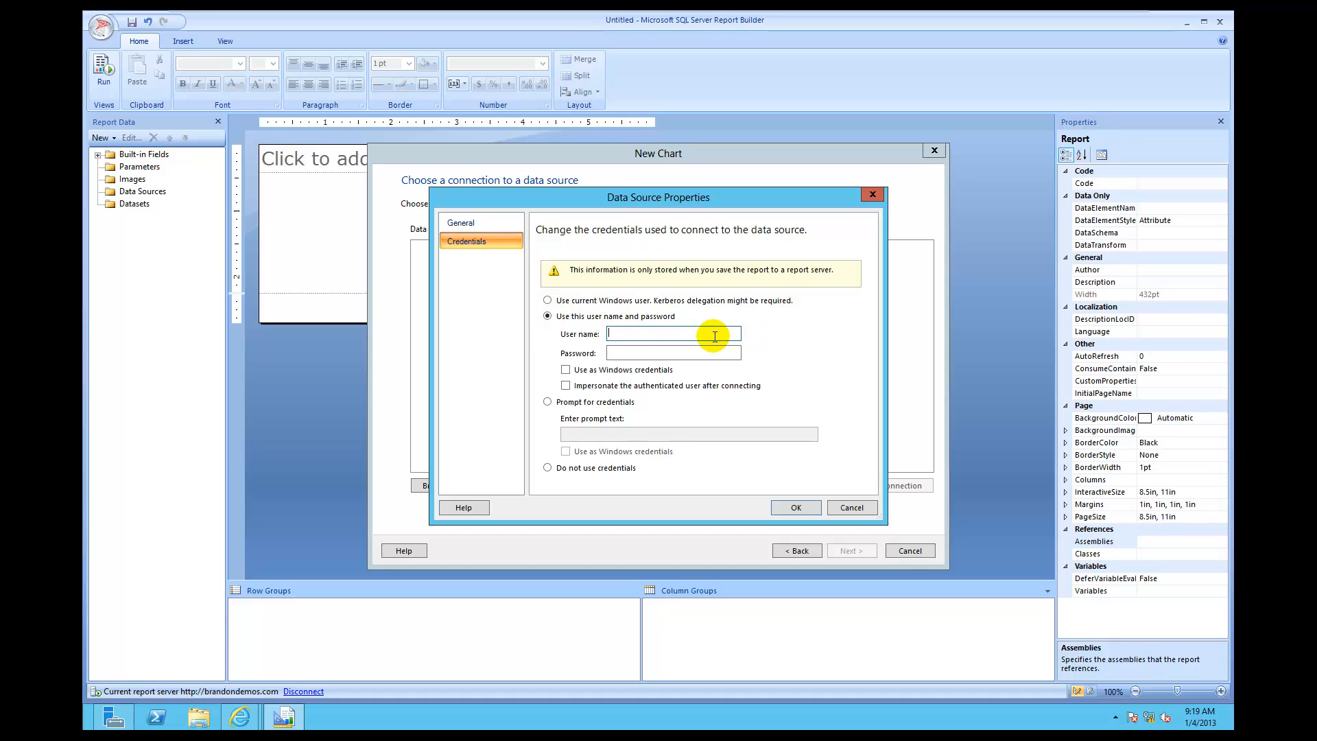
{"action": "type", "text": "bbrand"}
{"action": "key", "text": "BackSpace"}
{"action": "key", "text": "BackSpace"}
{"action": "key", "text": "BackSpace"}
{"action": "key", "text": "BackSpace"}
{"action": "key", "text": "BackSpace"}
{"action": "type", "text": "randondemos.com\\biman"}
{"action": "key", "text": "Tab"}
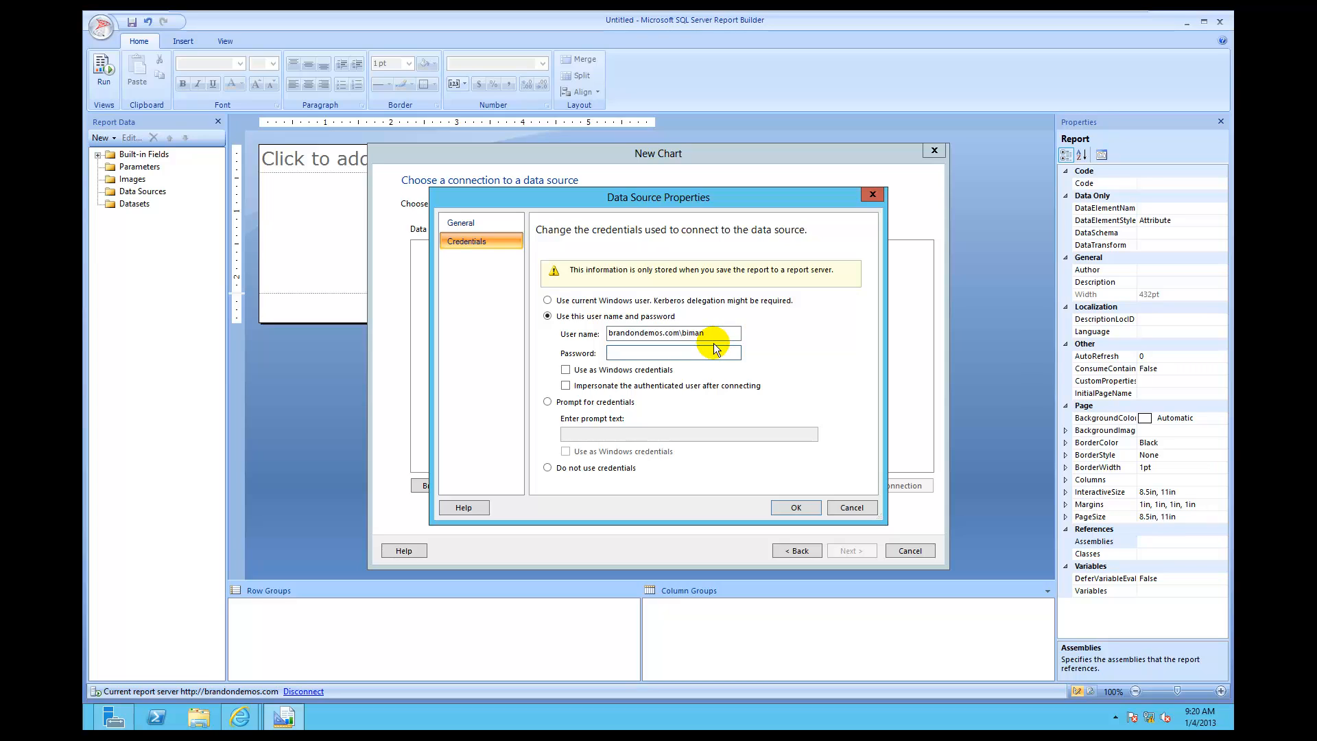
Enter the account password, enable Use as Windows credentials and accept the data source properties
{"action": "type", "text": "••••••••"}
{"action": "left_click", "coordinate": [565, 370]}
{"action": "left_click", "coordinate": [796, 507]}
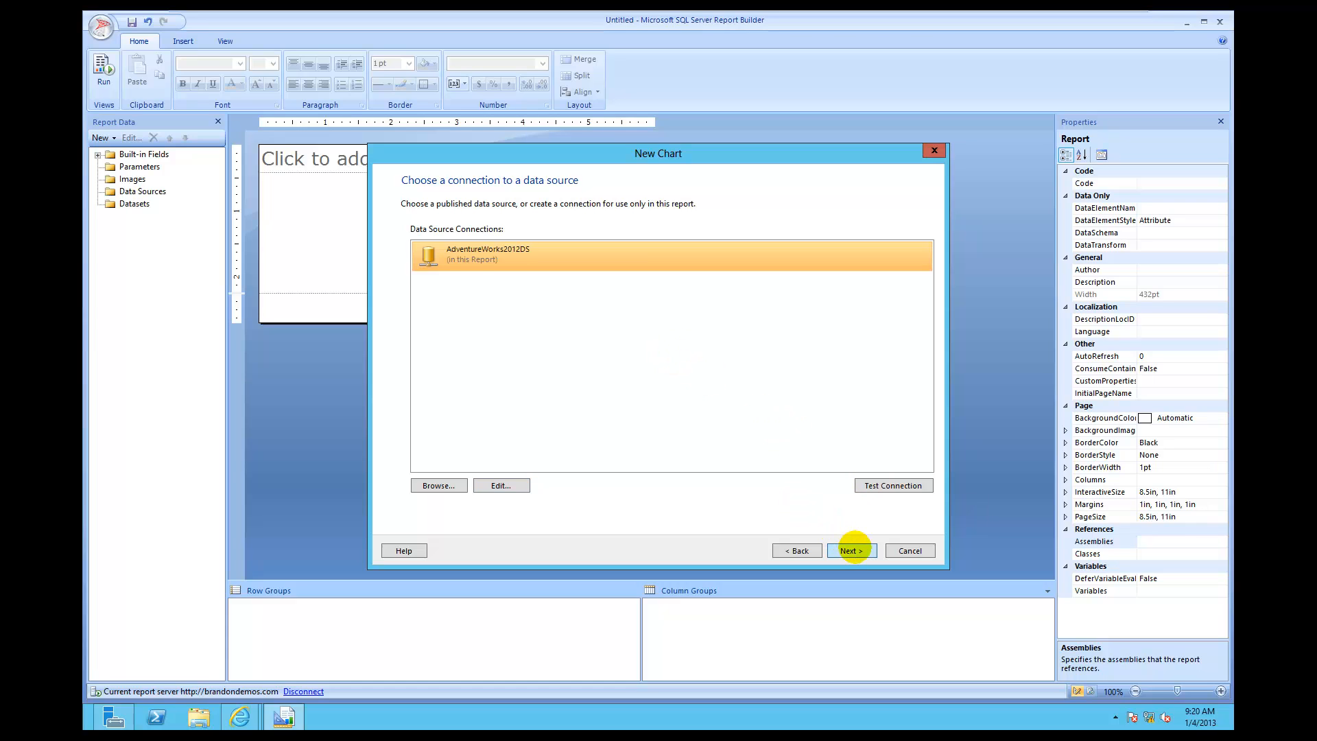
Continue with the AdventureWorks2012DS connection to the query design and switch the query to text editing
{"action": "left_click", "coordinate": [851, 550]}
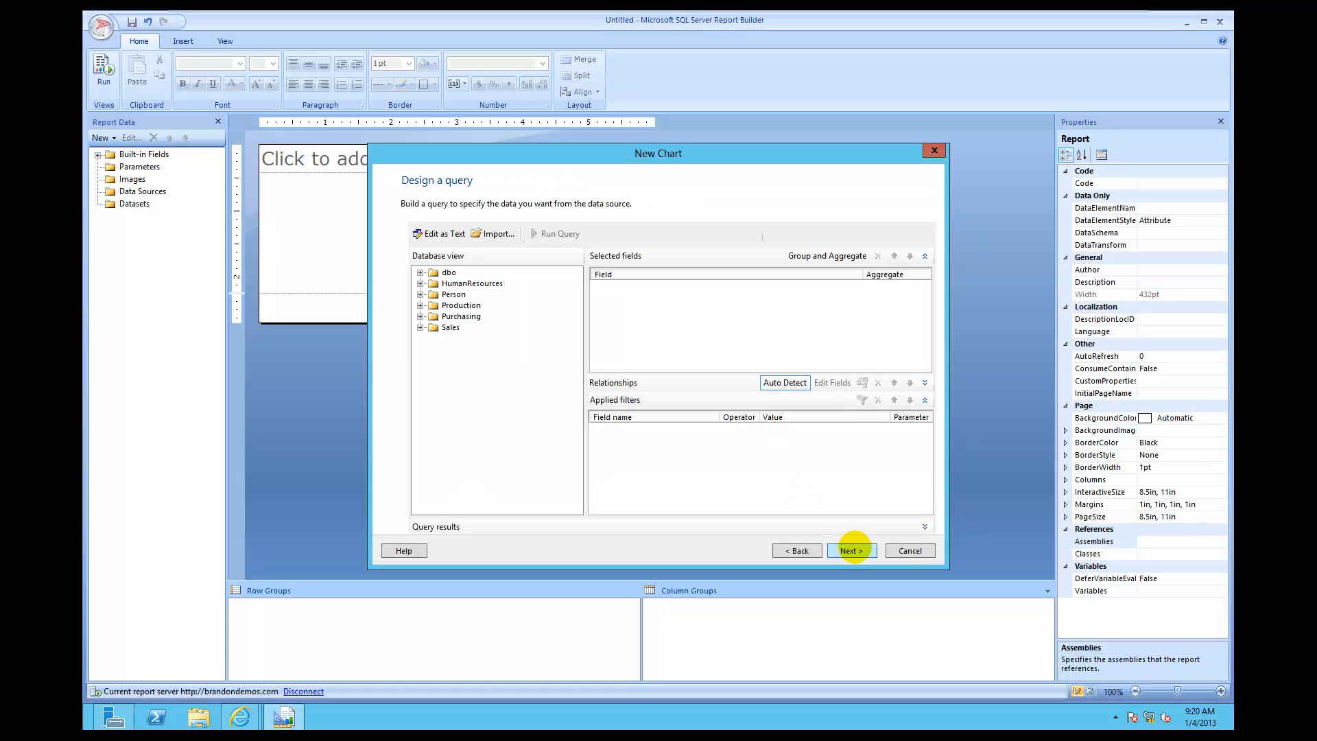
{"action": "left_click", "coordinate": [446, 235]}
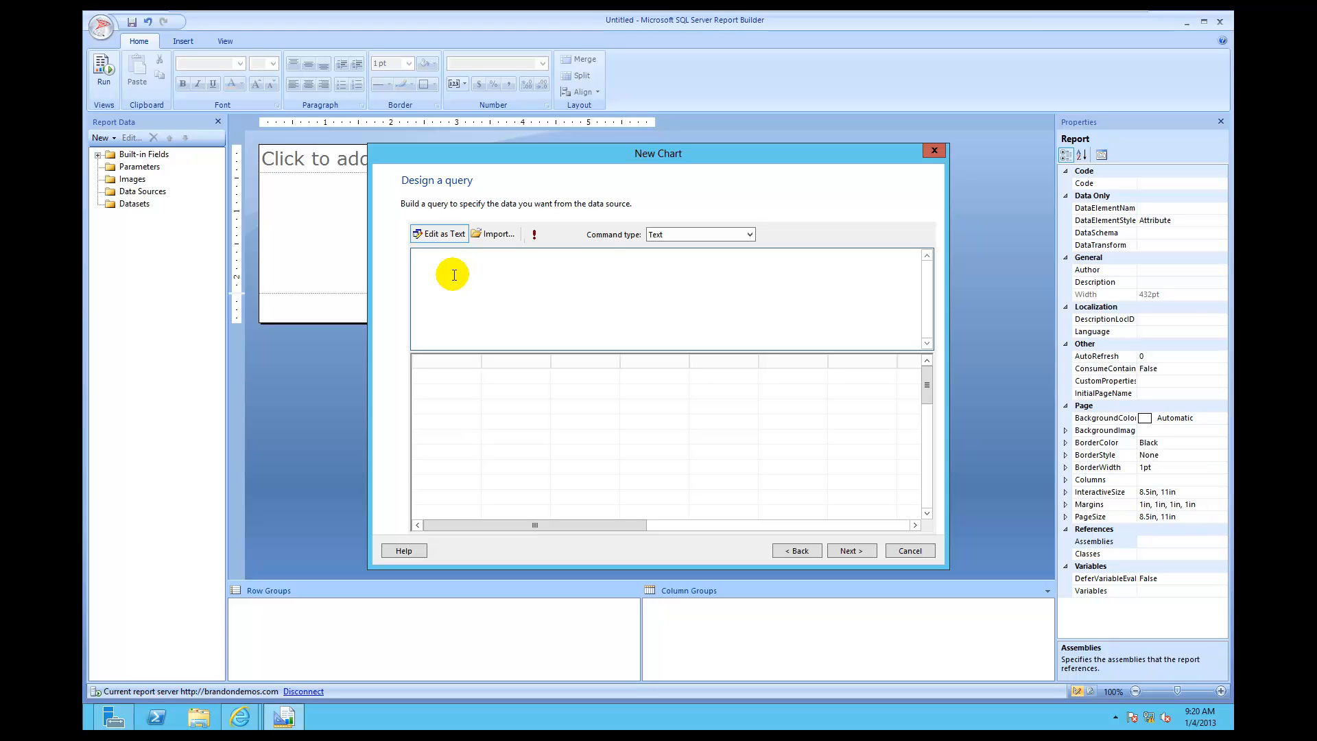
{"action": "mouse_move", "coordinate": [298, 721]}
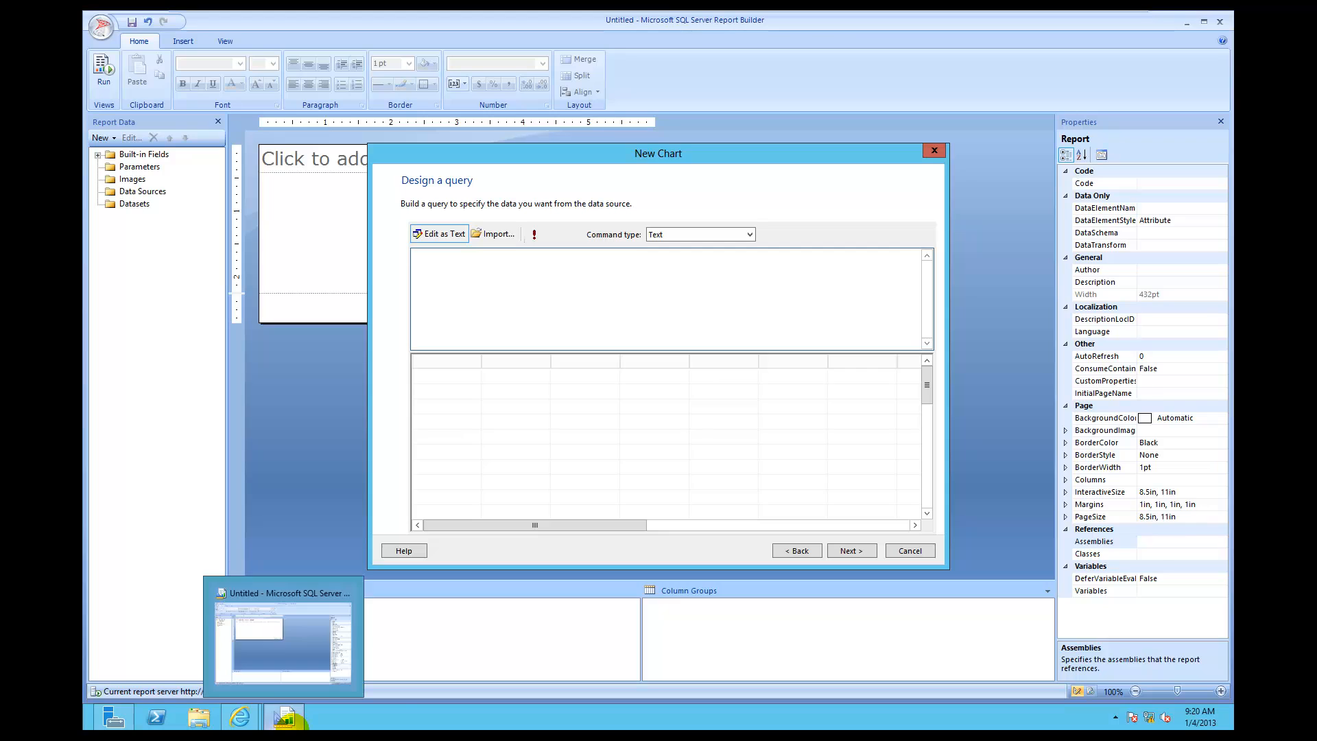